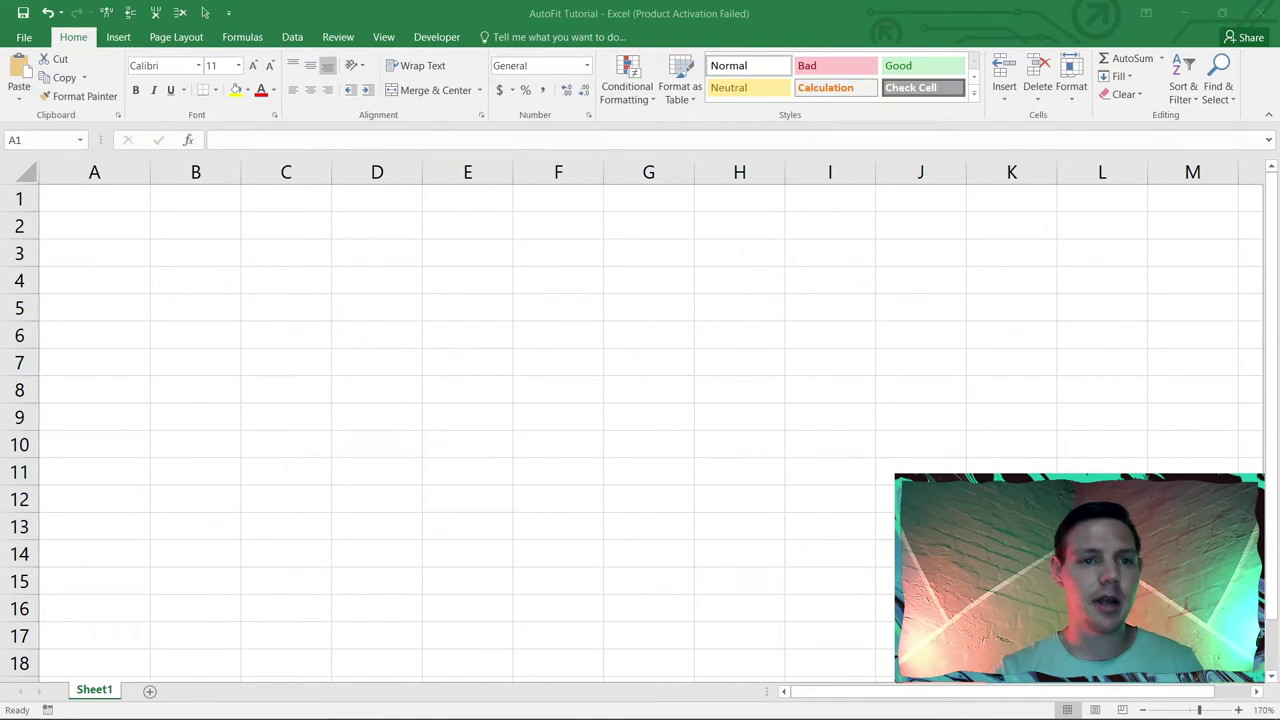
# - Enter a long run of a's in cell A1
pyautogui.click(119, 192)
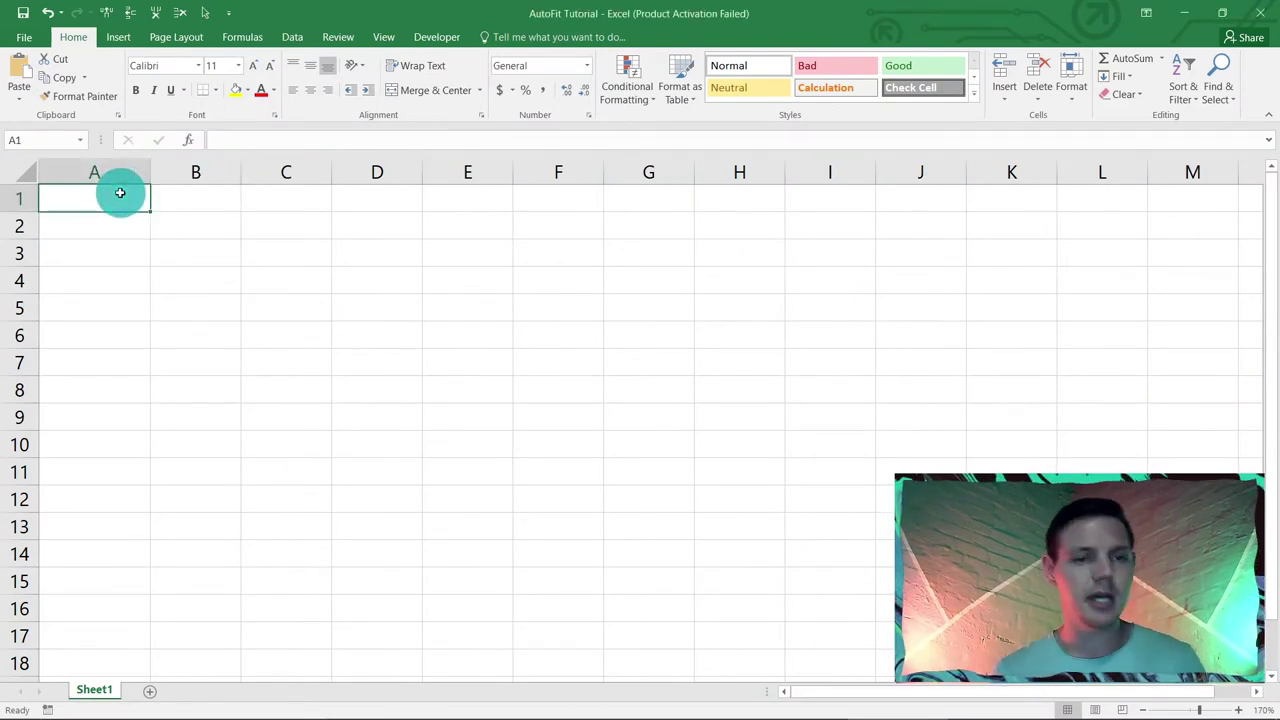
pyautogui.write('aaaaaaaaaaaaaaaaaaa')
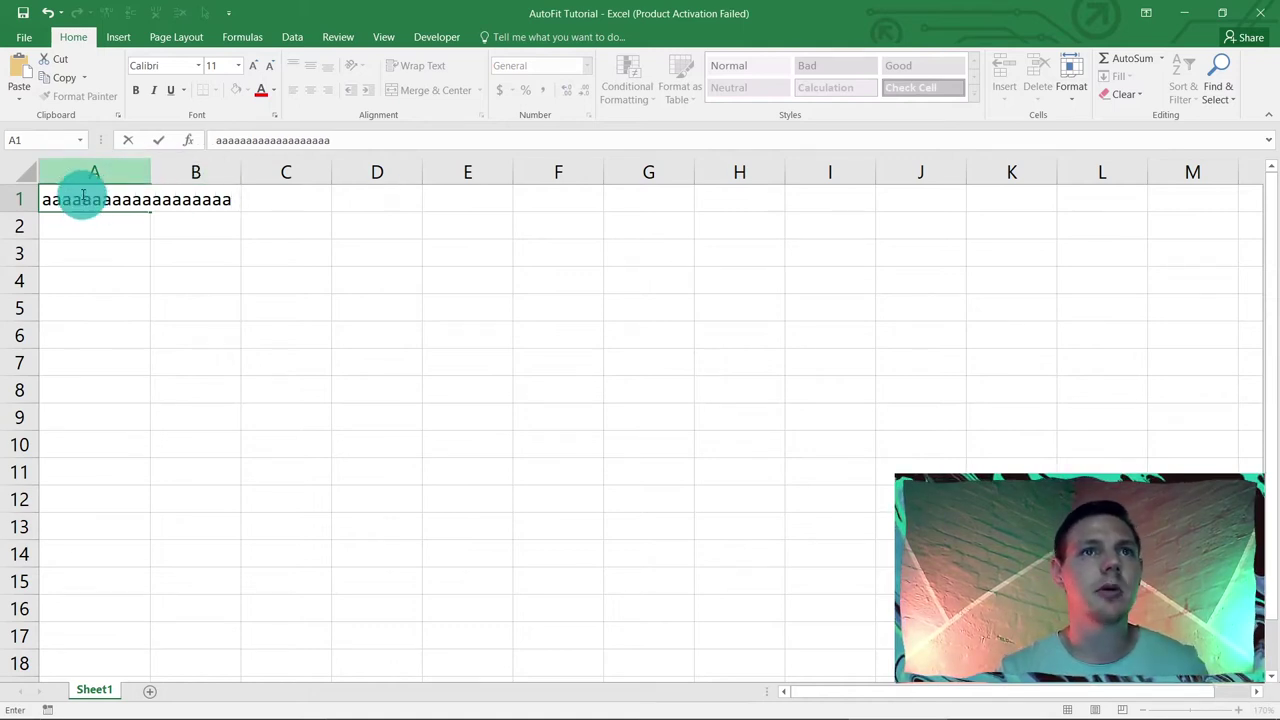
pyautogui.press('Return')
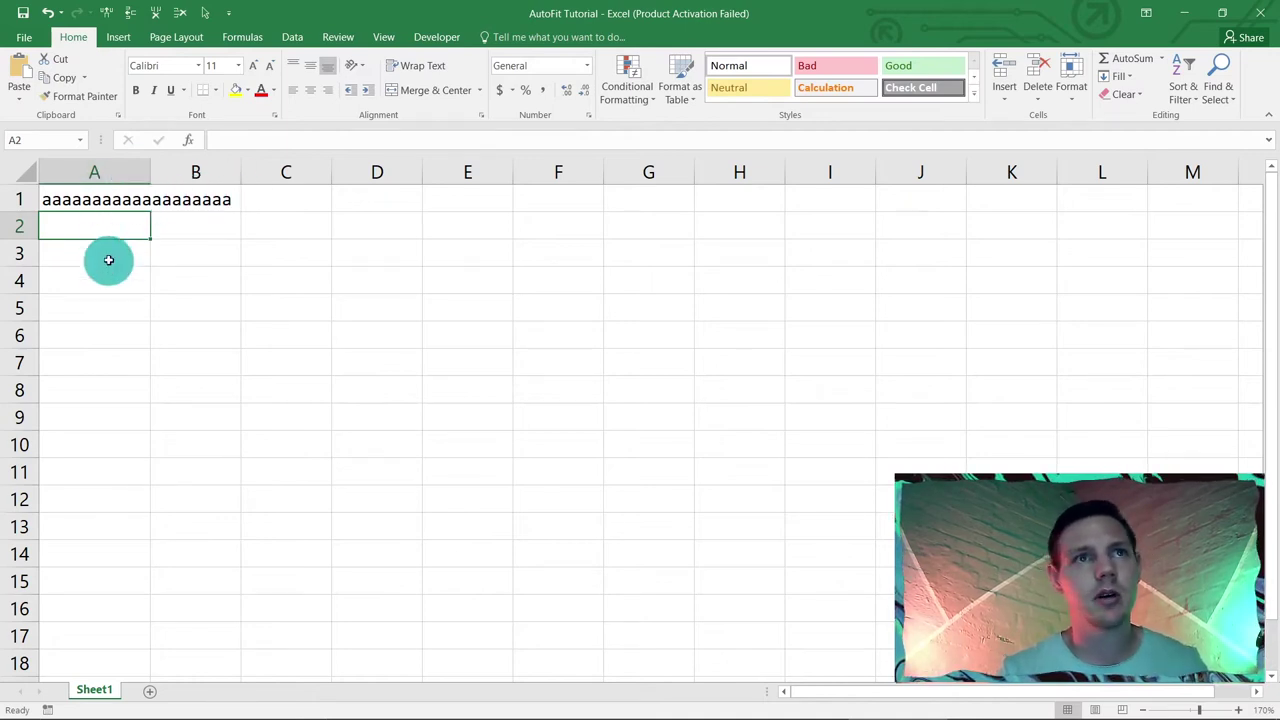
# - AutoFit column A to the text, then narrow it back to width 13.00
pyautogui.click(134, 172)
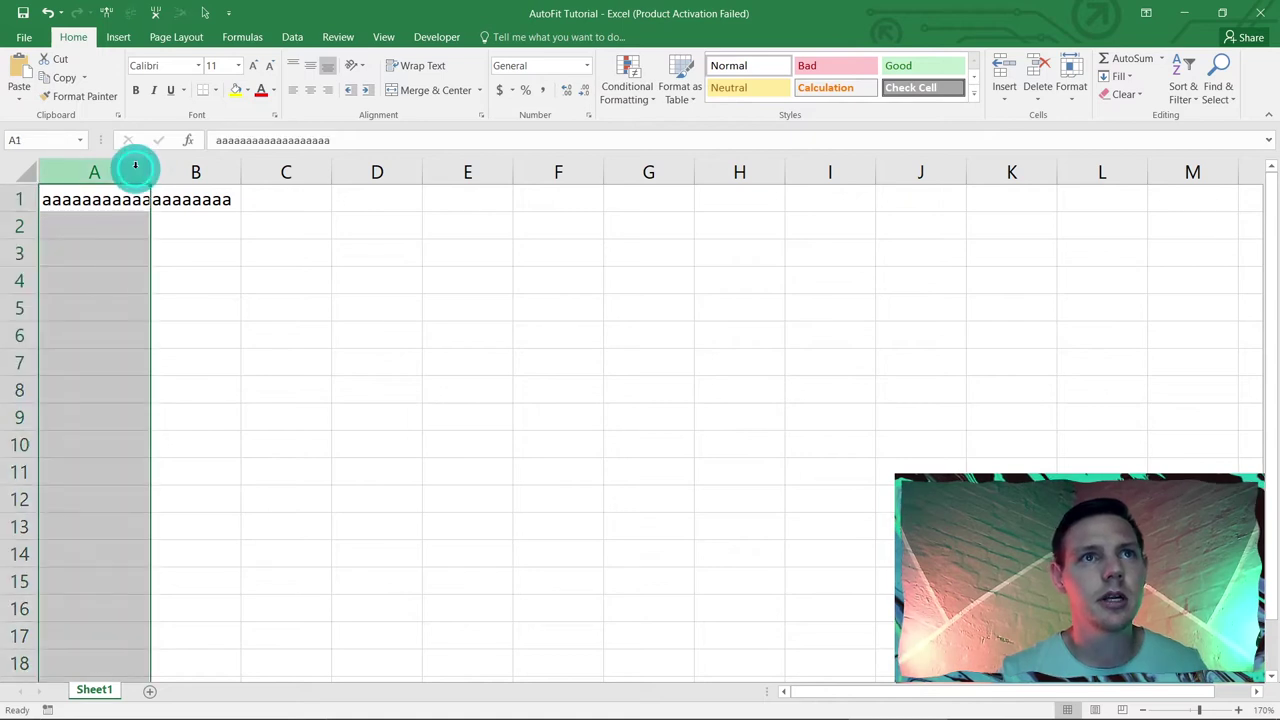
pyautogui.doubleClick(149, 172)
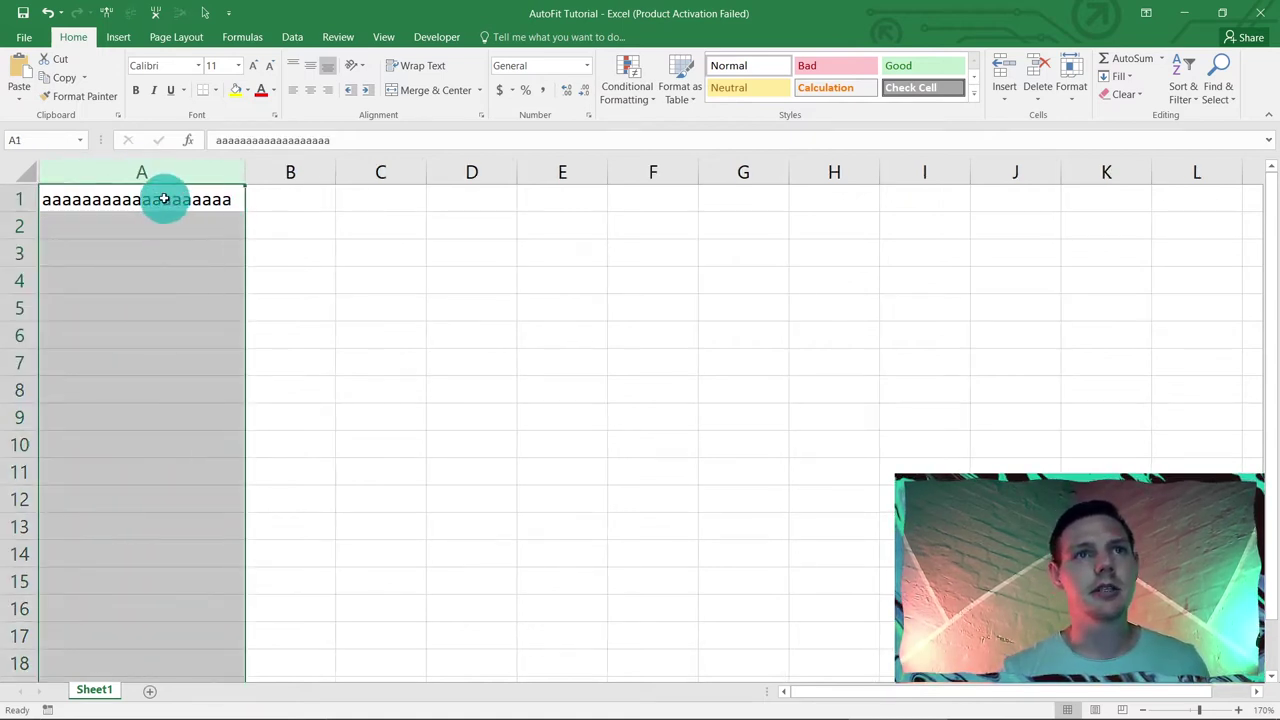
pyautogui.click(163, 199)
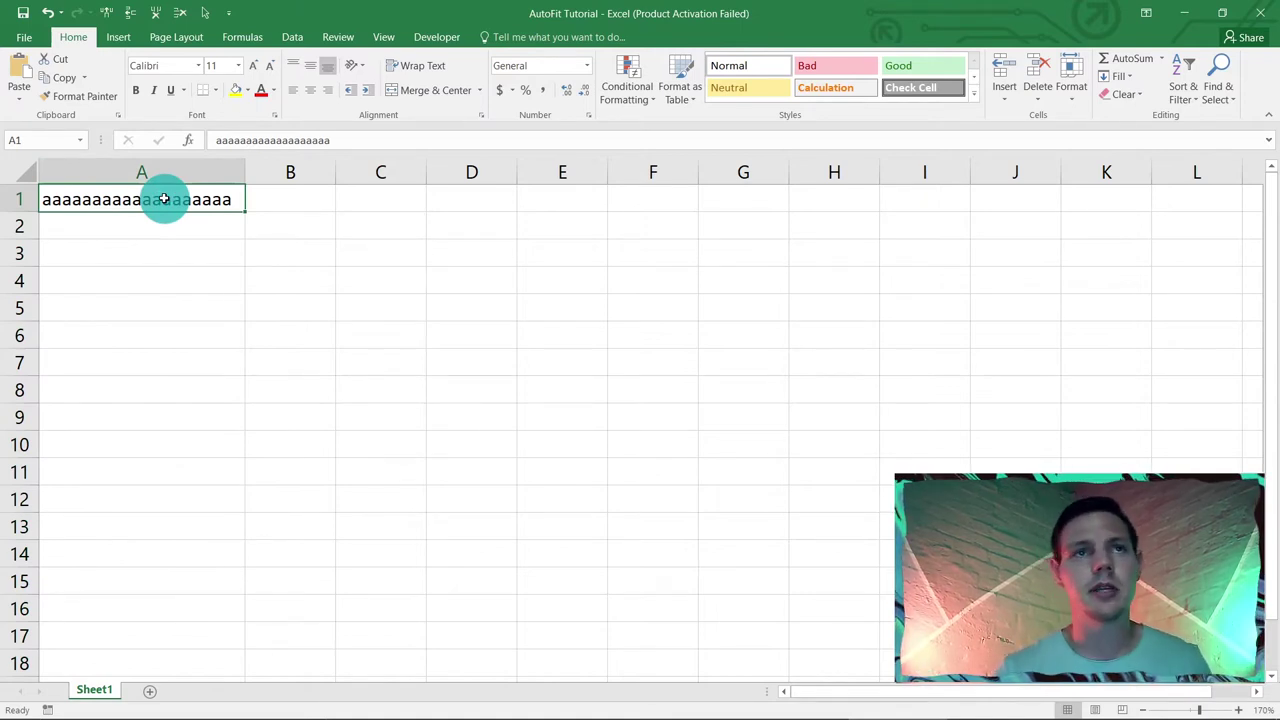
pyautogui.moveTo(244, 176); pyautogui.dragTo(143, 178)
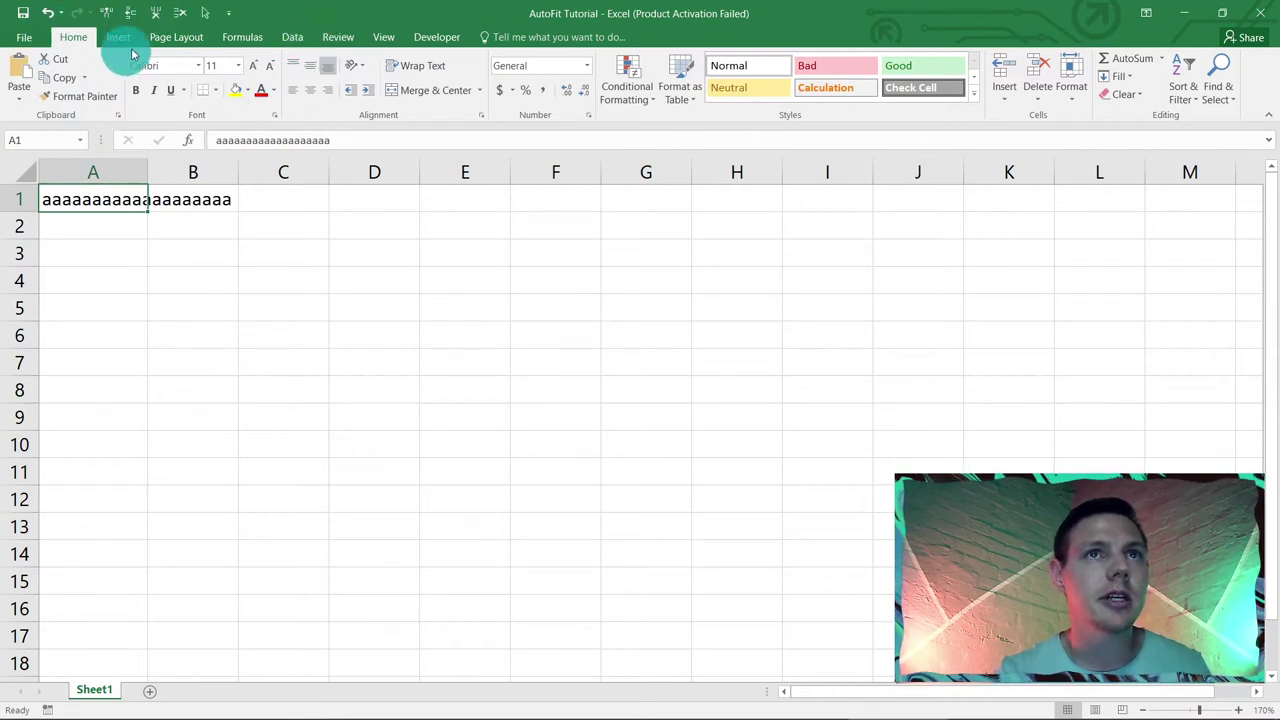
# - Add AutoFit Column Width and AutoFit Row Height from All Commands to the Quick Access Toolbar
pyautogui.click(237, 14)
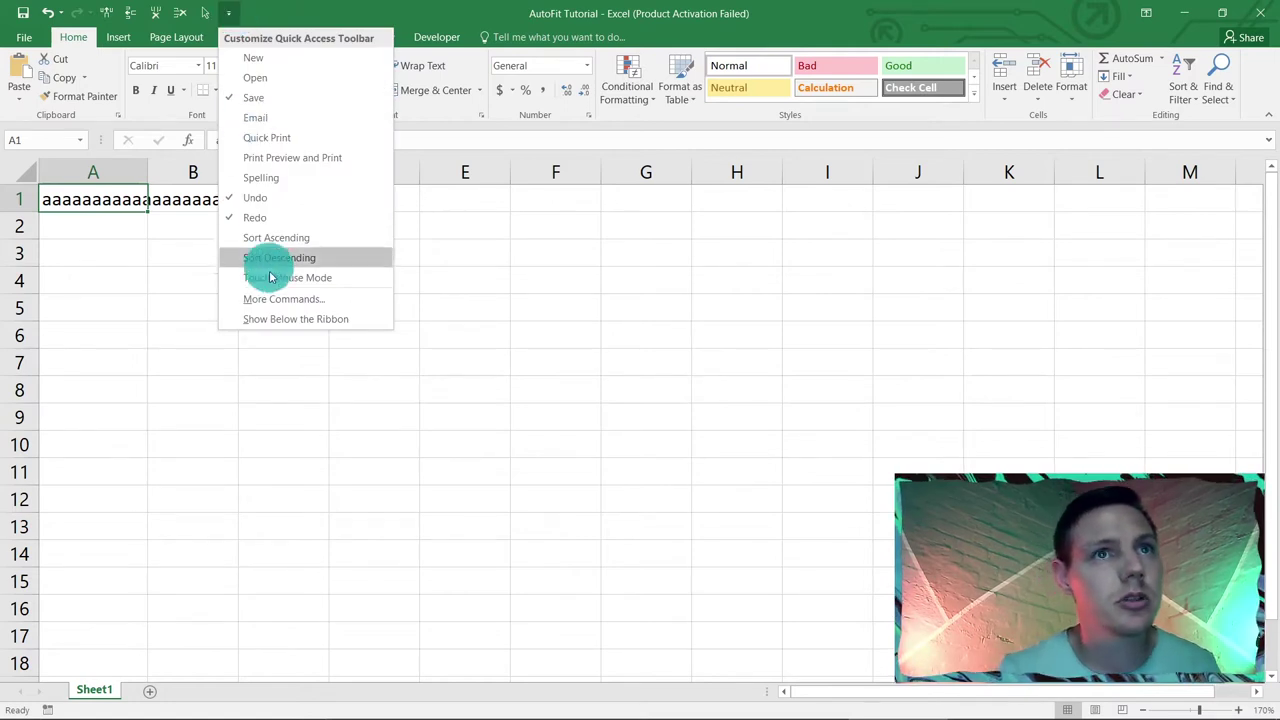
pyautogui.click(343, 299)
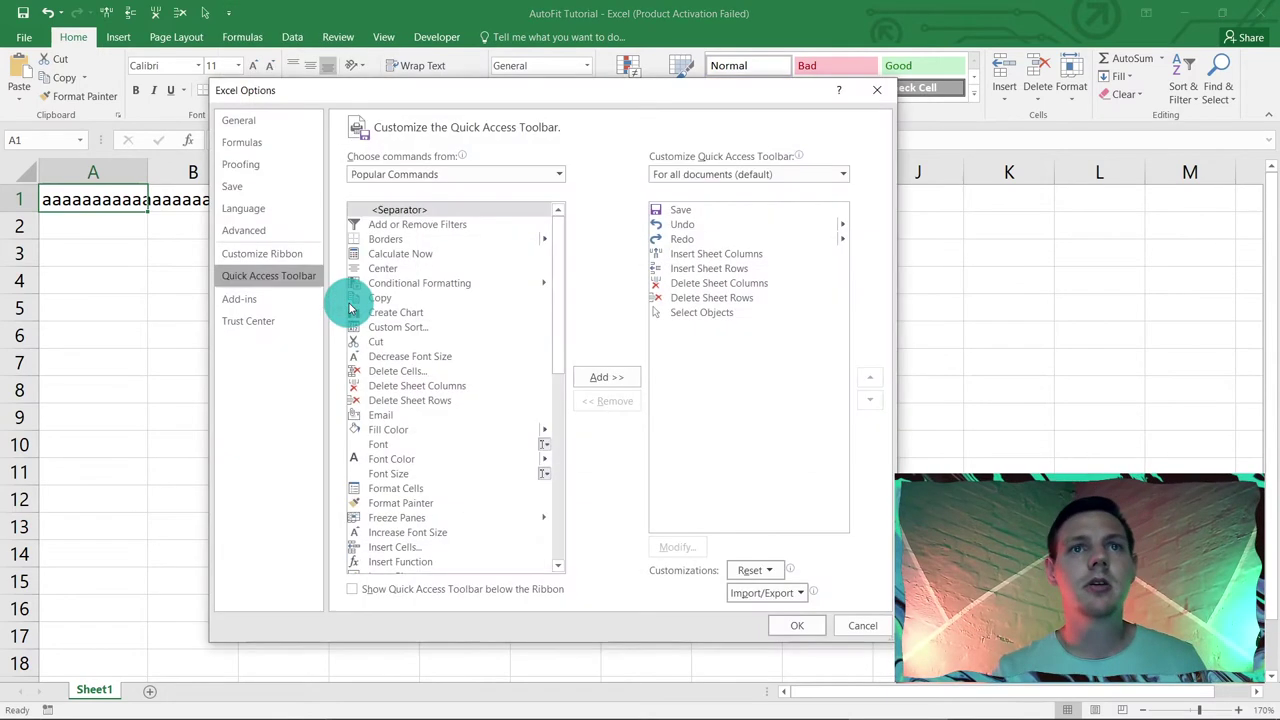
pyautogui.click(557, 176)
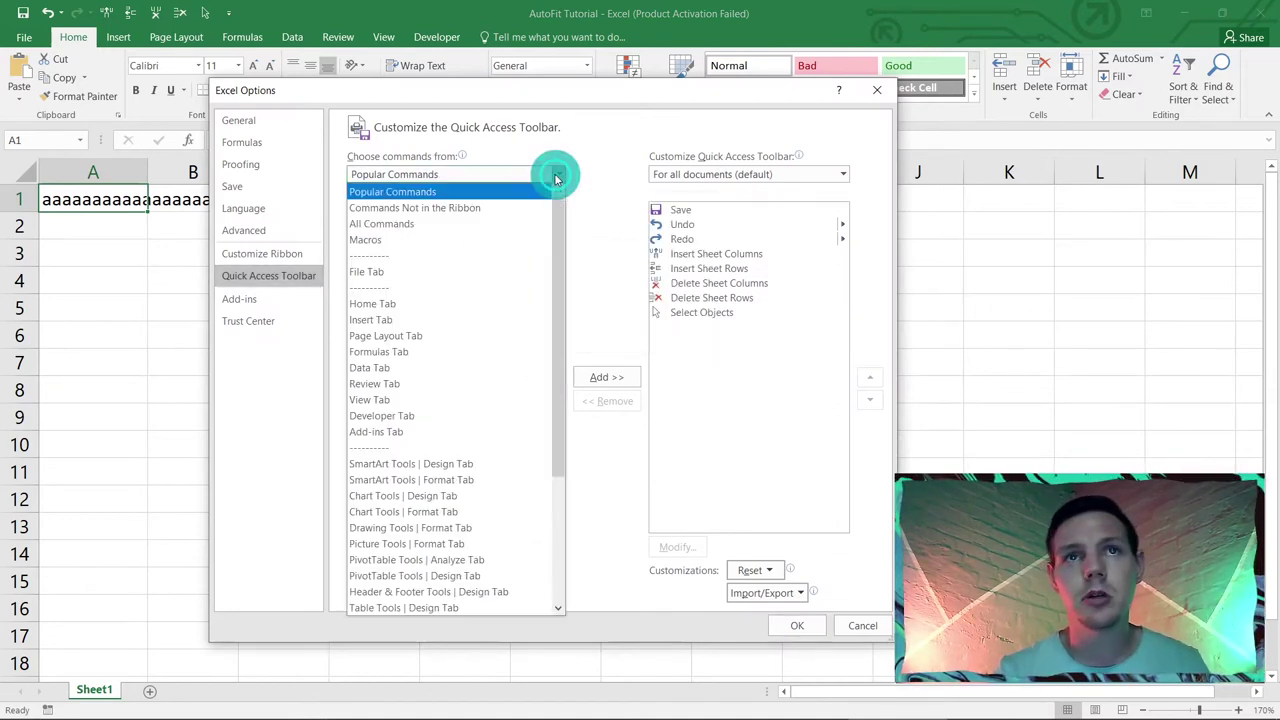
pyautogui.click(474, 224)
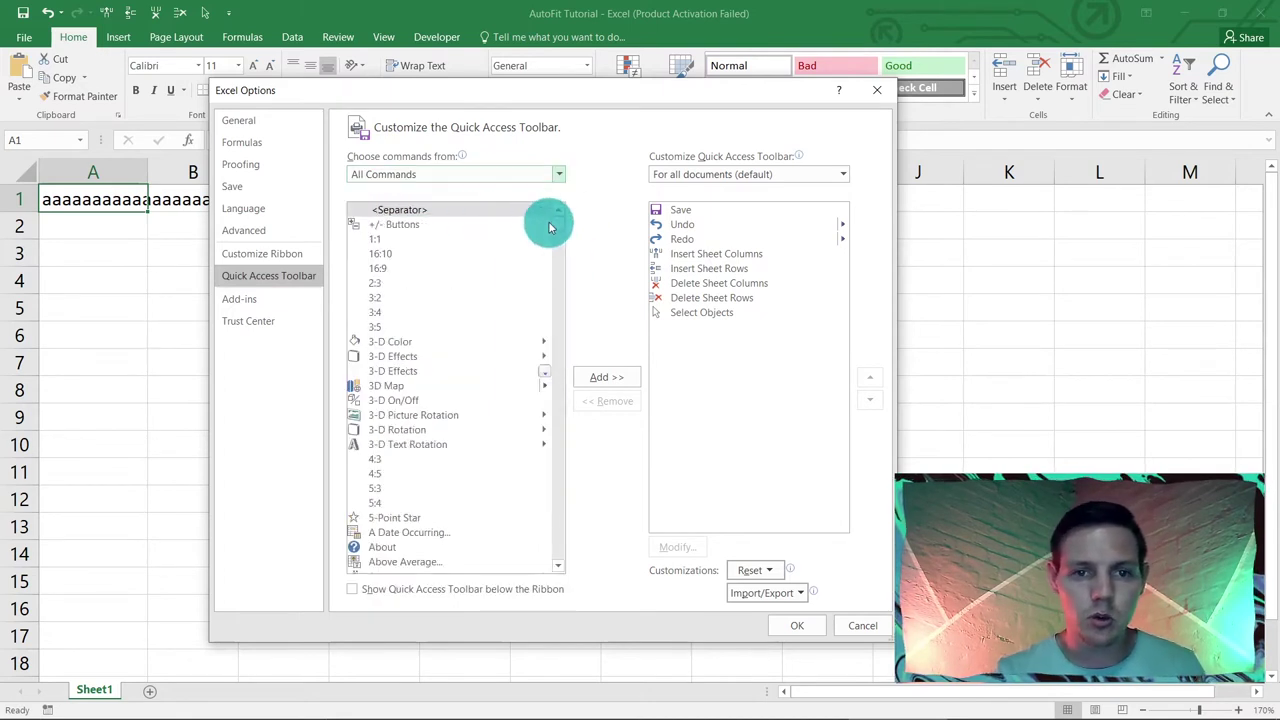
pyautogui.moveTo(557, 224); pyautogui.dragTo(556, 246)
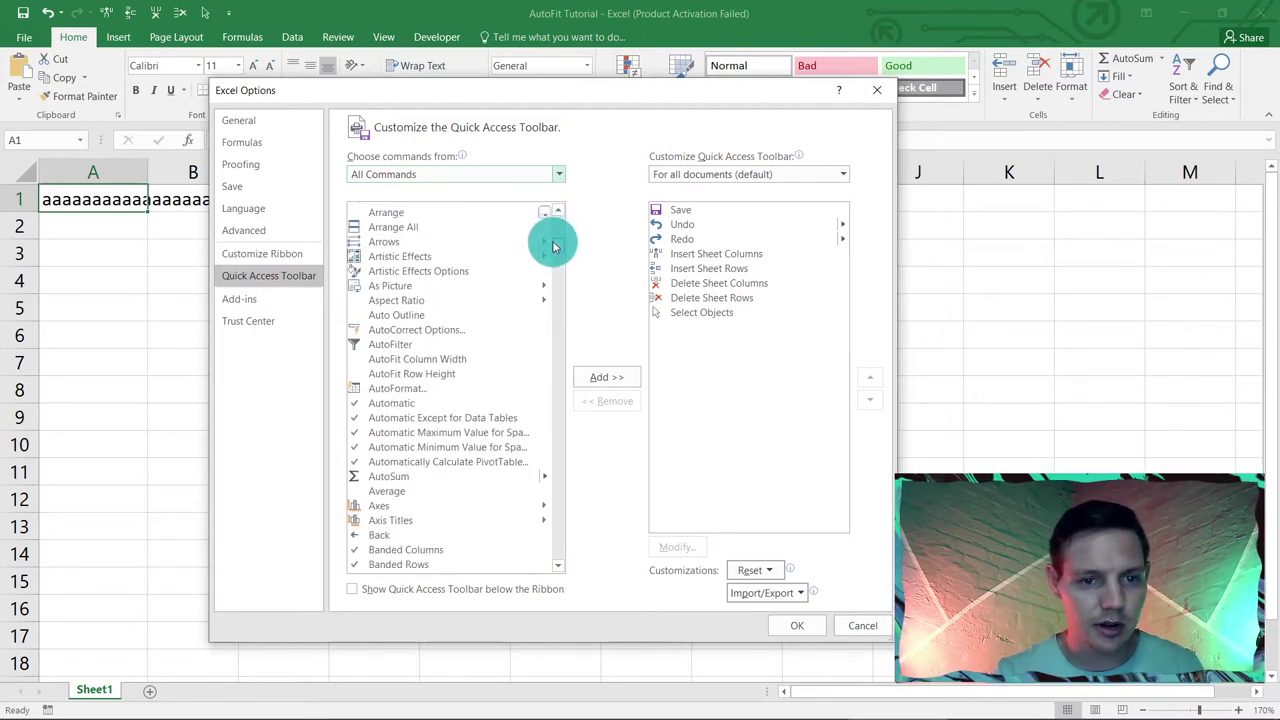
pyautogui.click(410, 358)
pyautogui.click(605, 379)
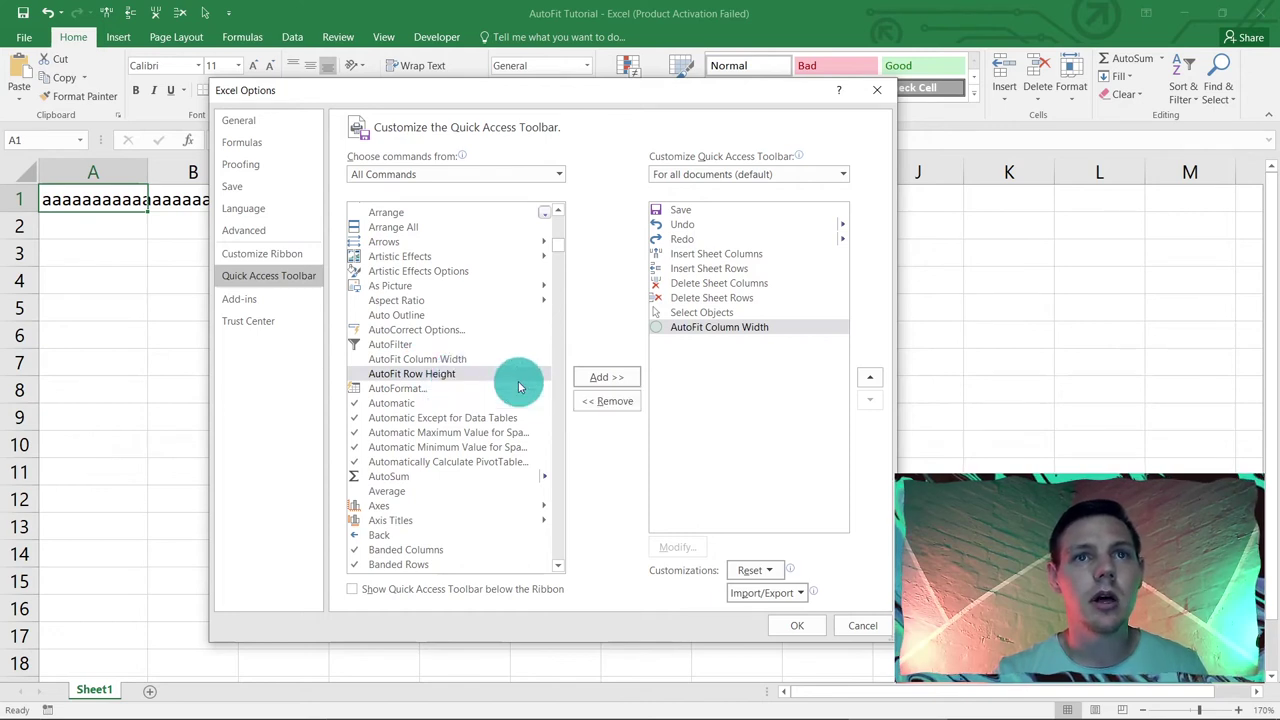
pyautogui.click(598, 379)
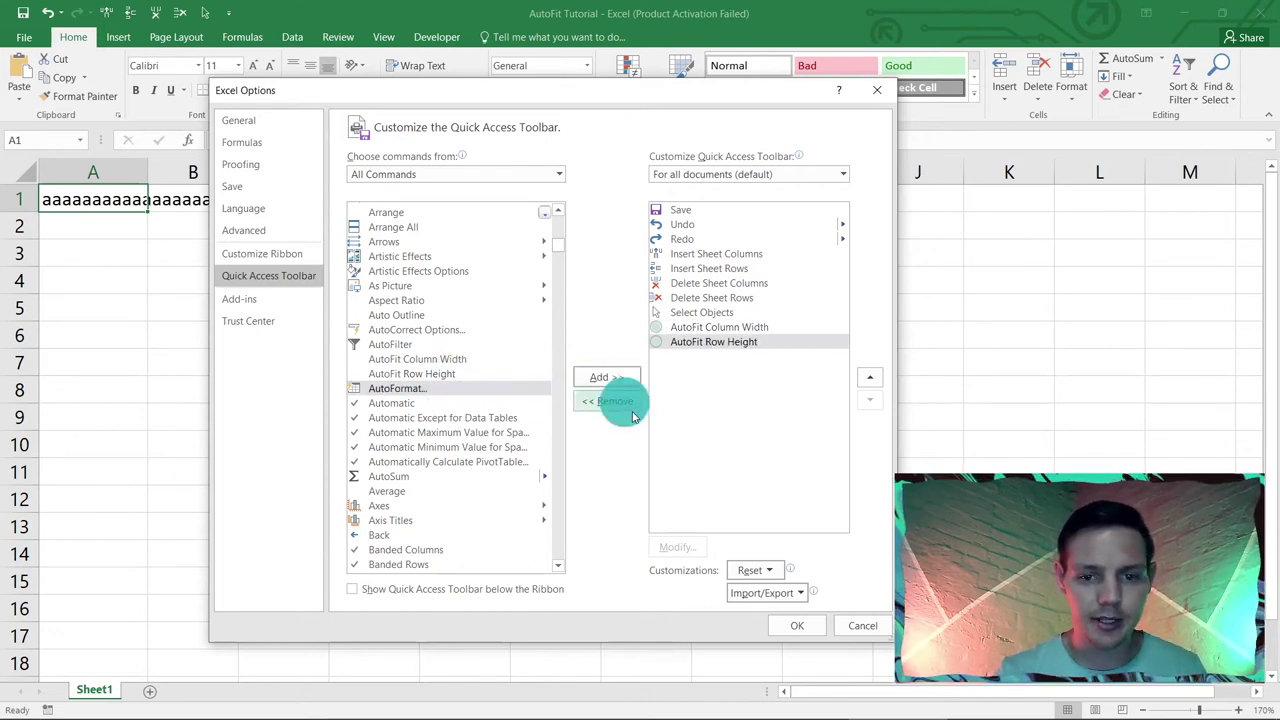
pyautogui.click(780, 625)
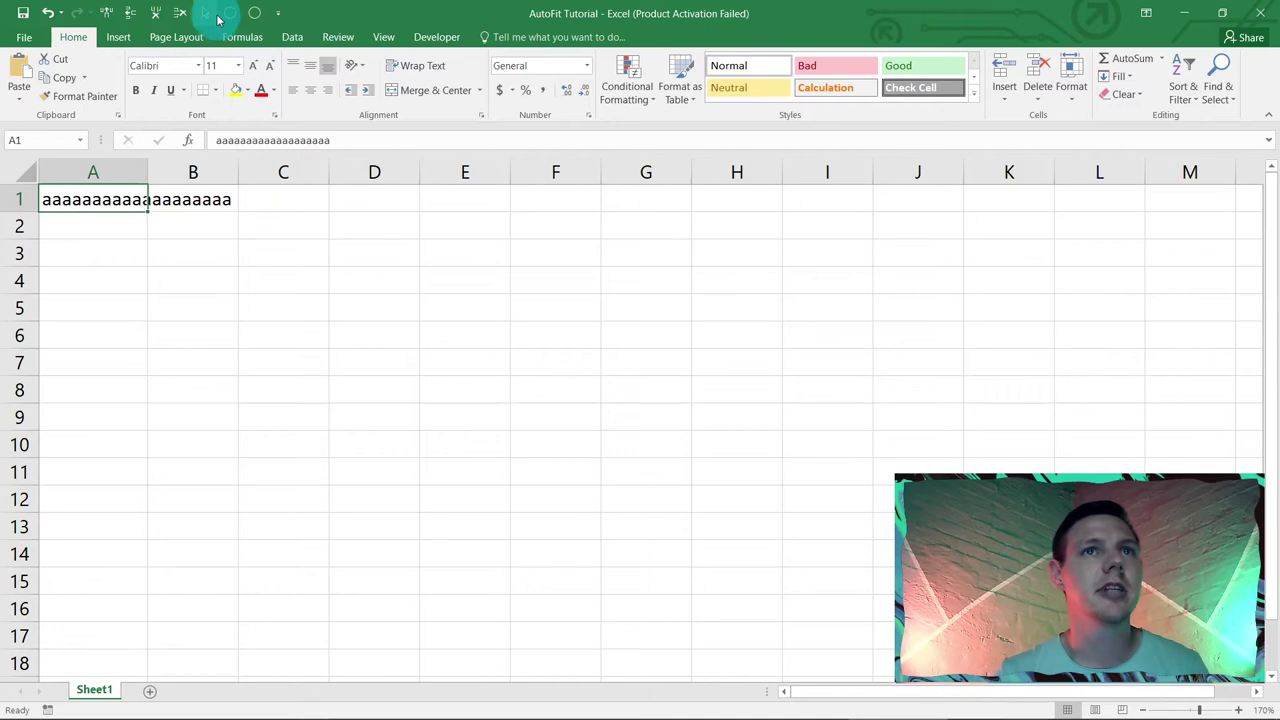
# - AutoFit column A to A1's text using the new toolbar button
pyautogui.click(191, 246)
pyautogui.click(110, 199)
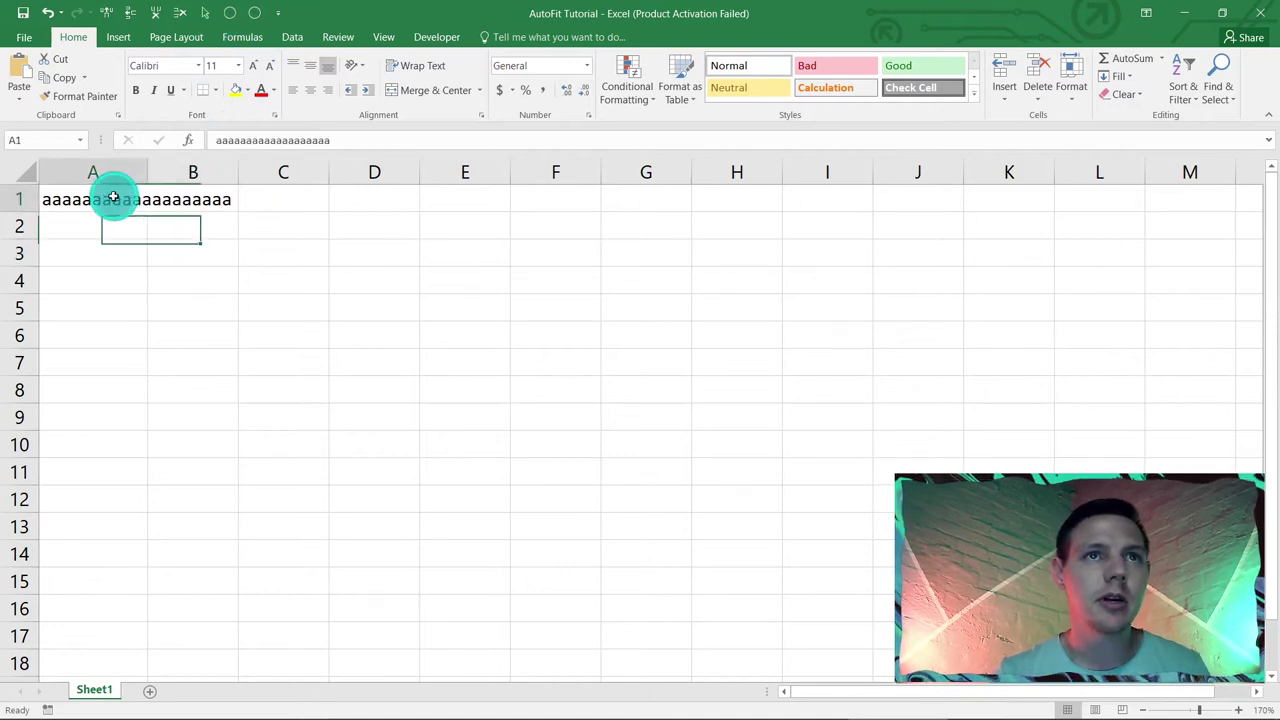
pyautogui.click(229, 13)
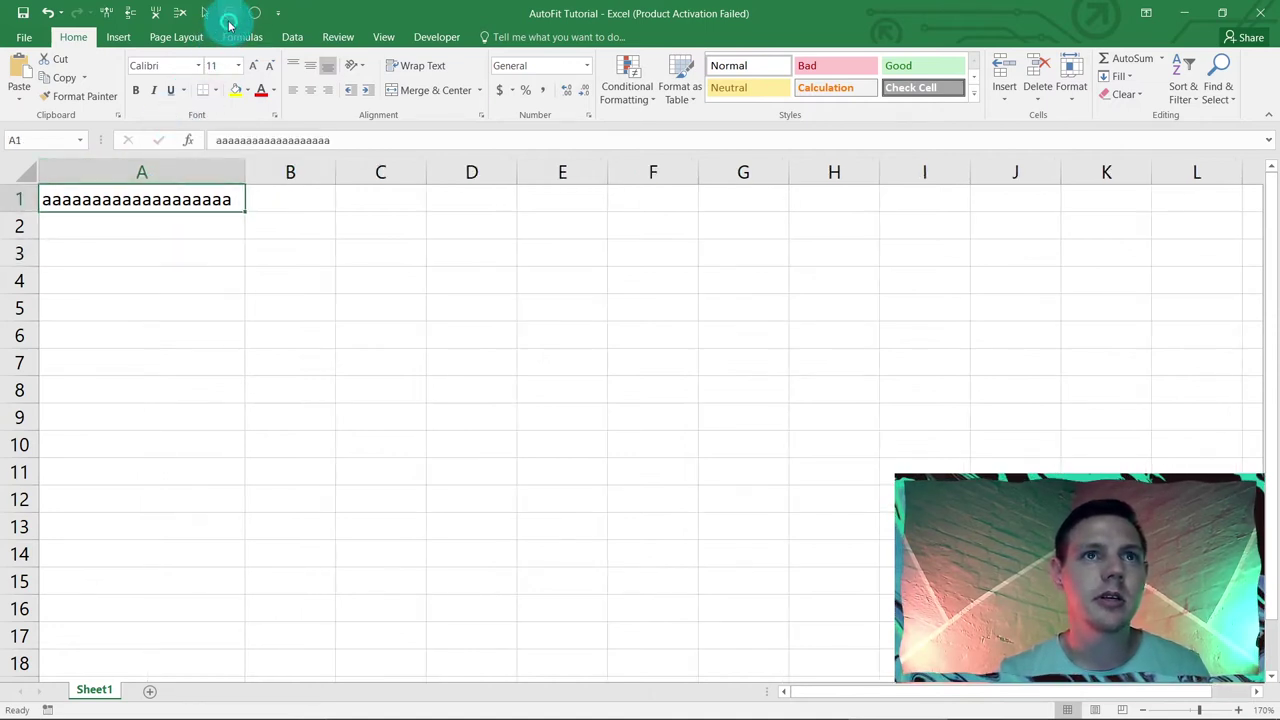
pyautogui.click(147, 218)
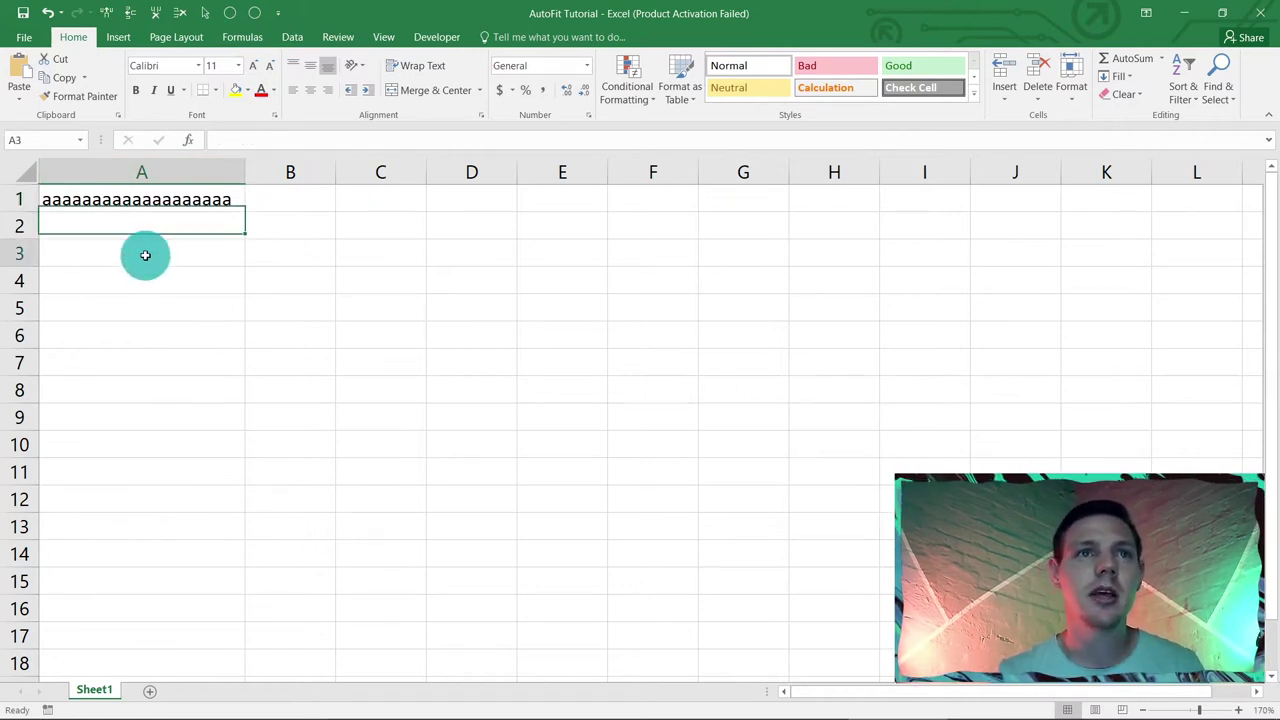
pyautogui.click(145, 255)
# - Type a run of 18 a's into cell B3
pyautogui.click(264, 259)
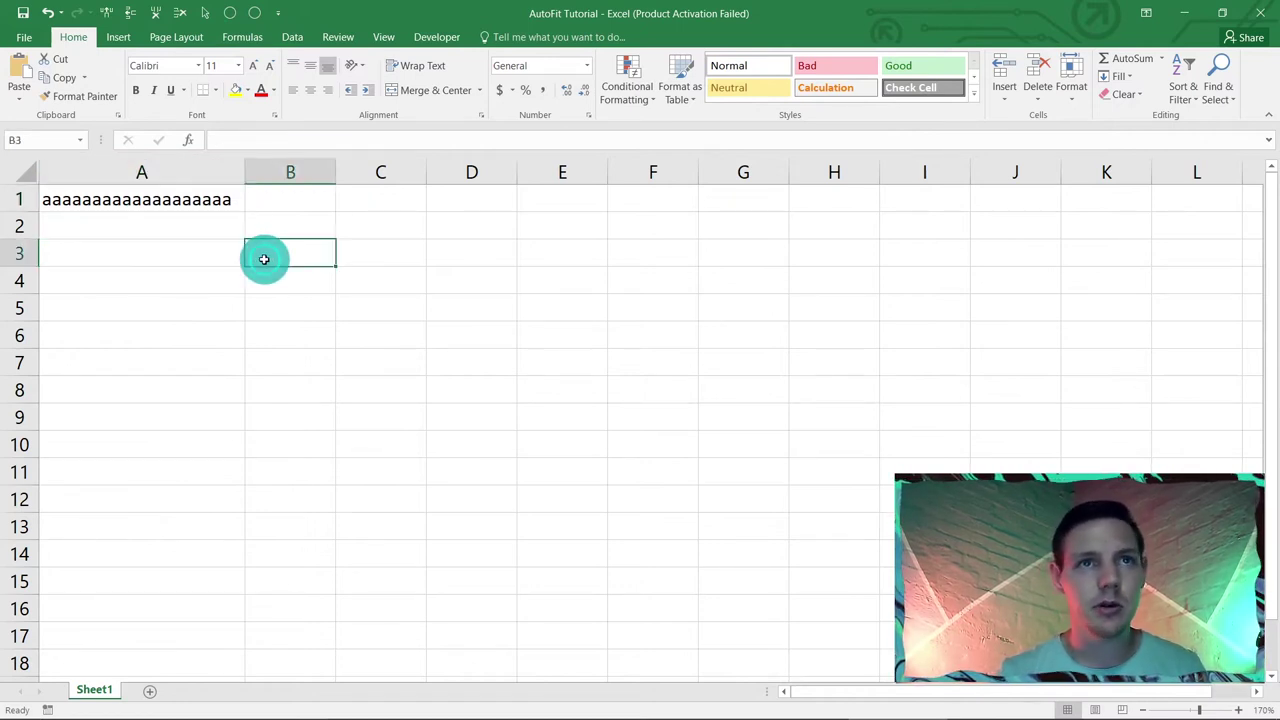
pyautogui.write('aaaaaaaaaaaaaaaaaa')
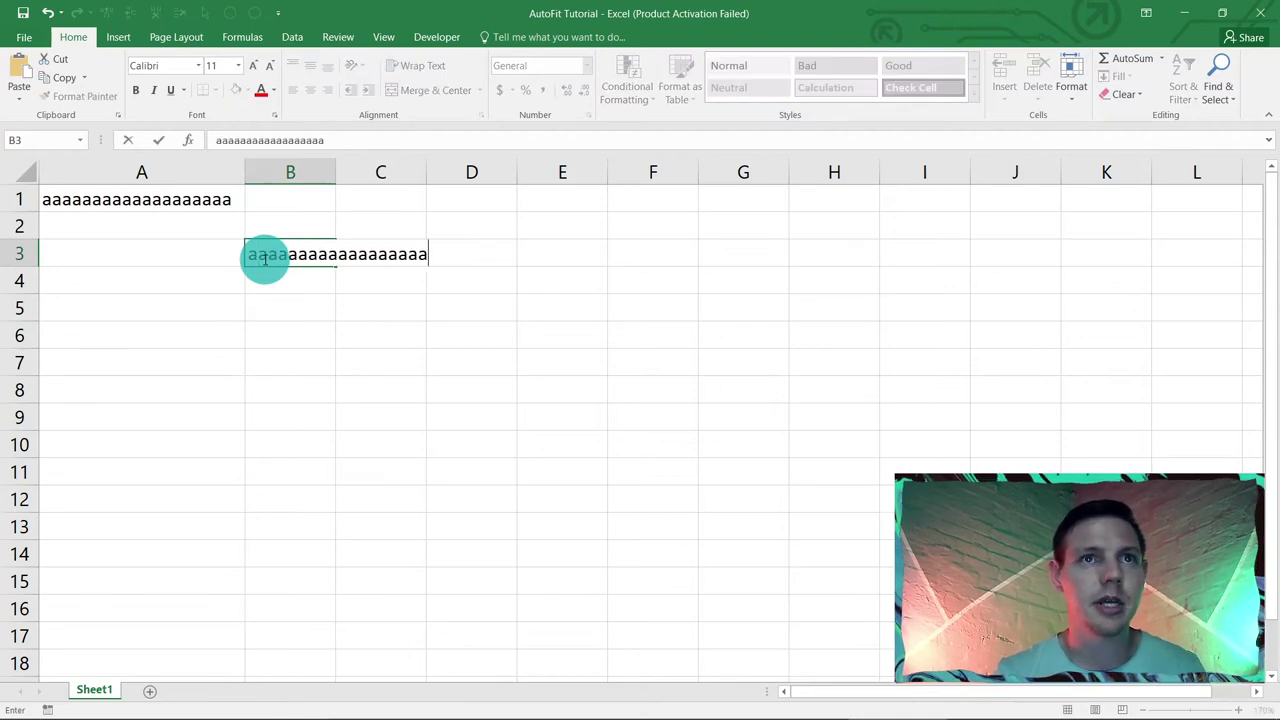
pyautogui.click(266, 300)
pyautogui.rightClick(266, 298)
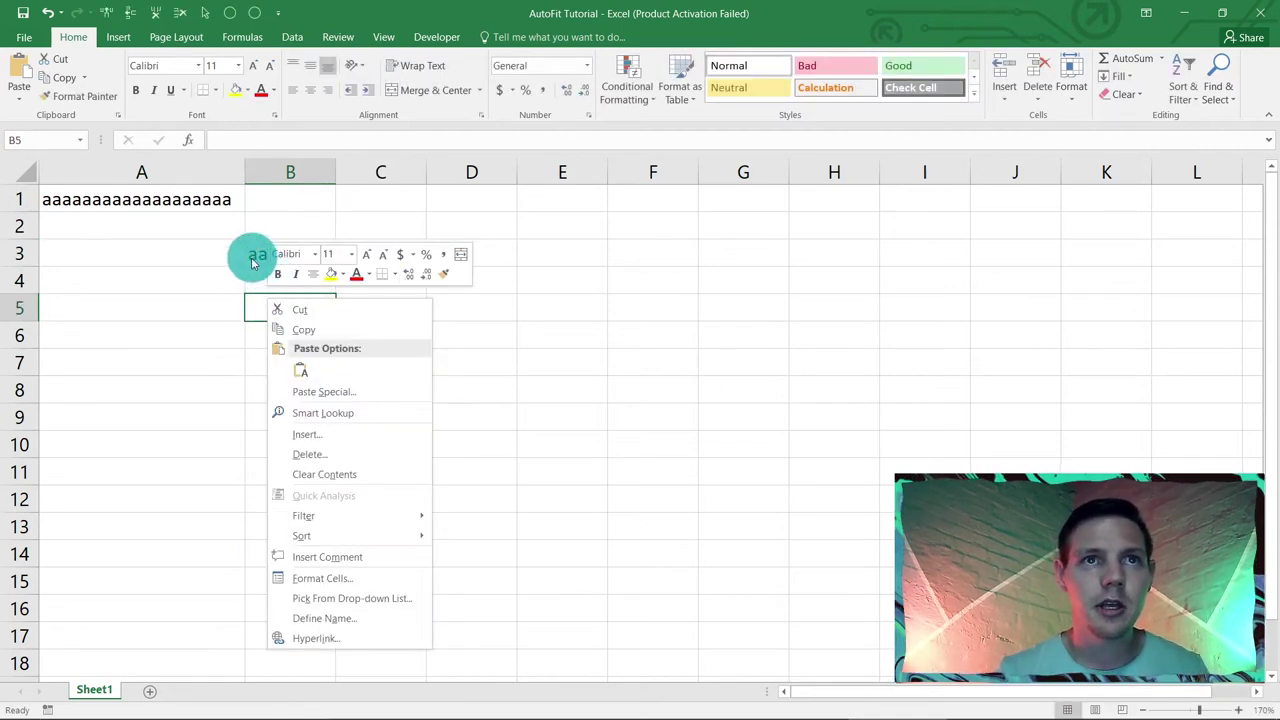
pyautogui.press('Escape')
# - AutoFit column B with Alt+4 and row 3's height, then move to B4
pyautogui.click(265, 256)
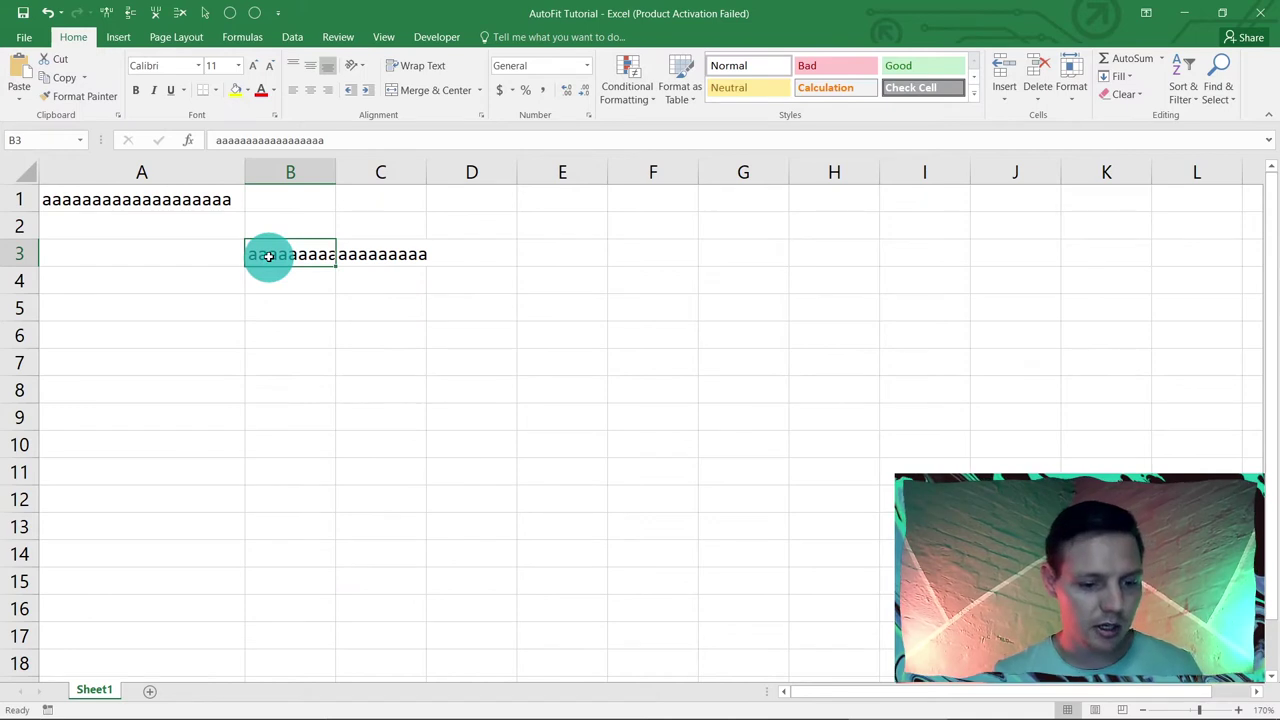
pyautogui.press('alt')
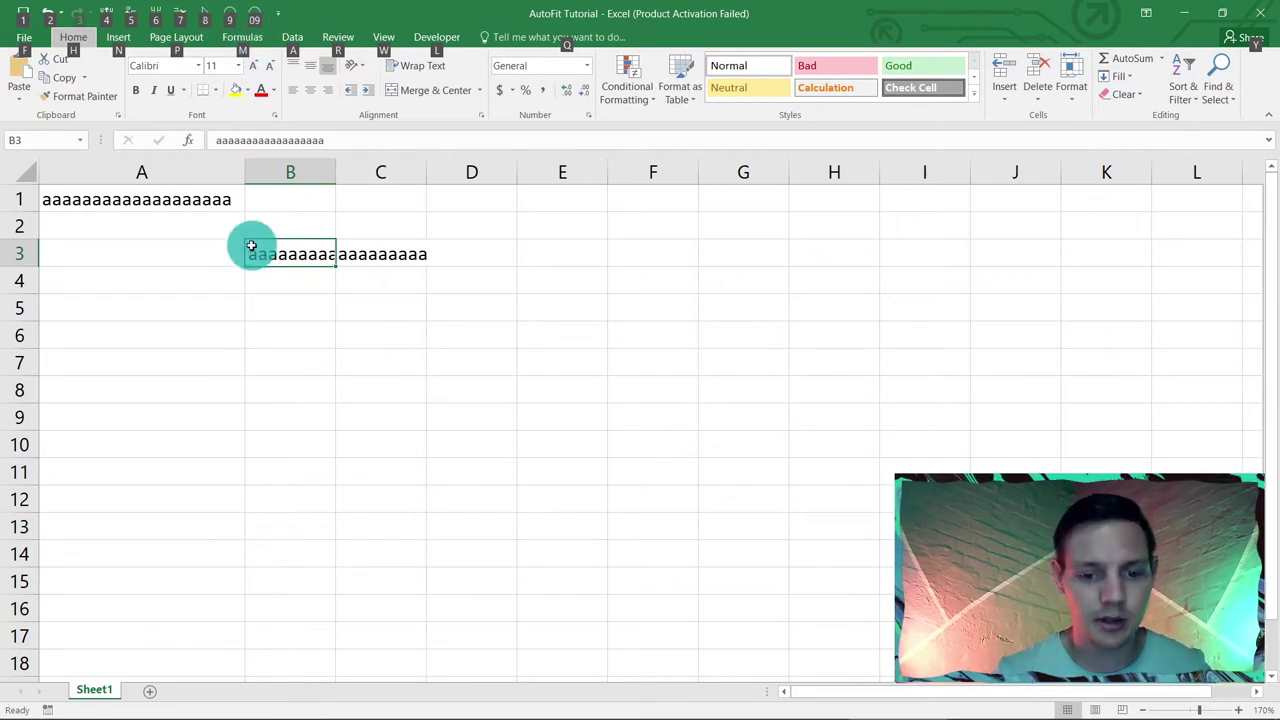
pyautogui.press('4')
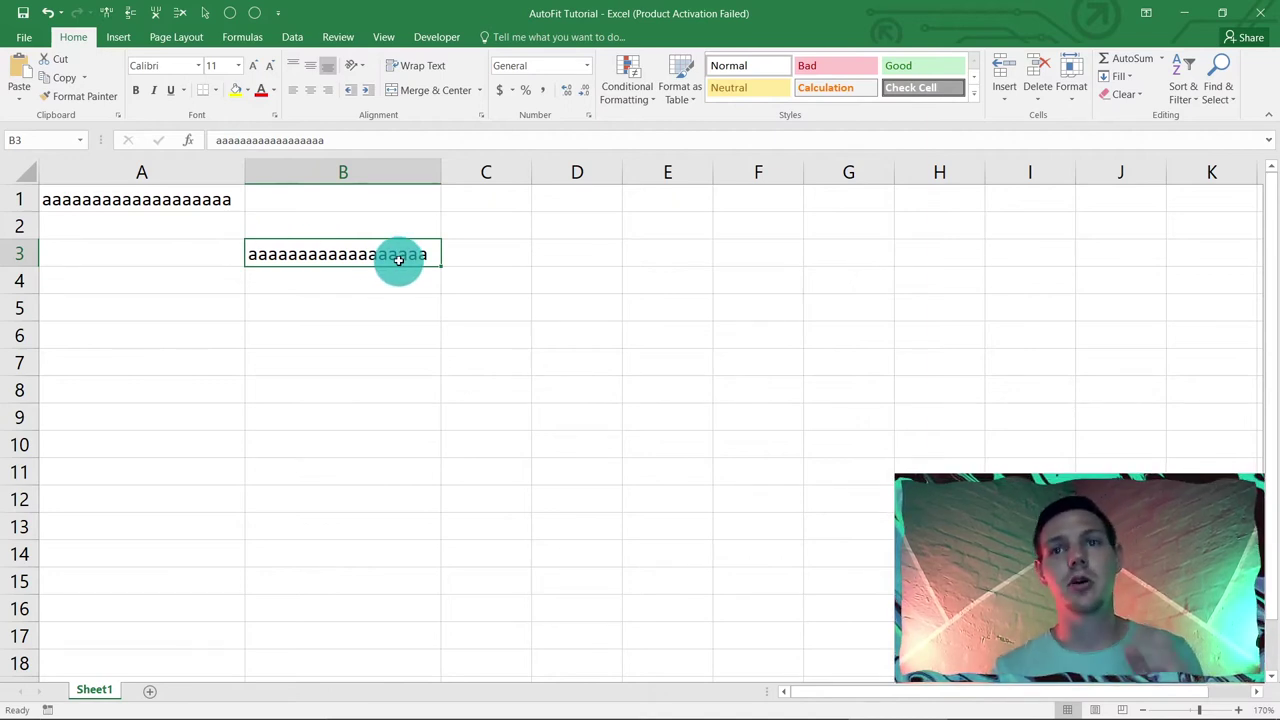
pyautogui.click(256, 20)
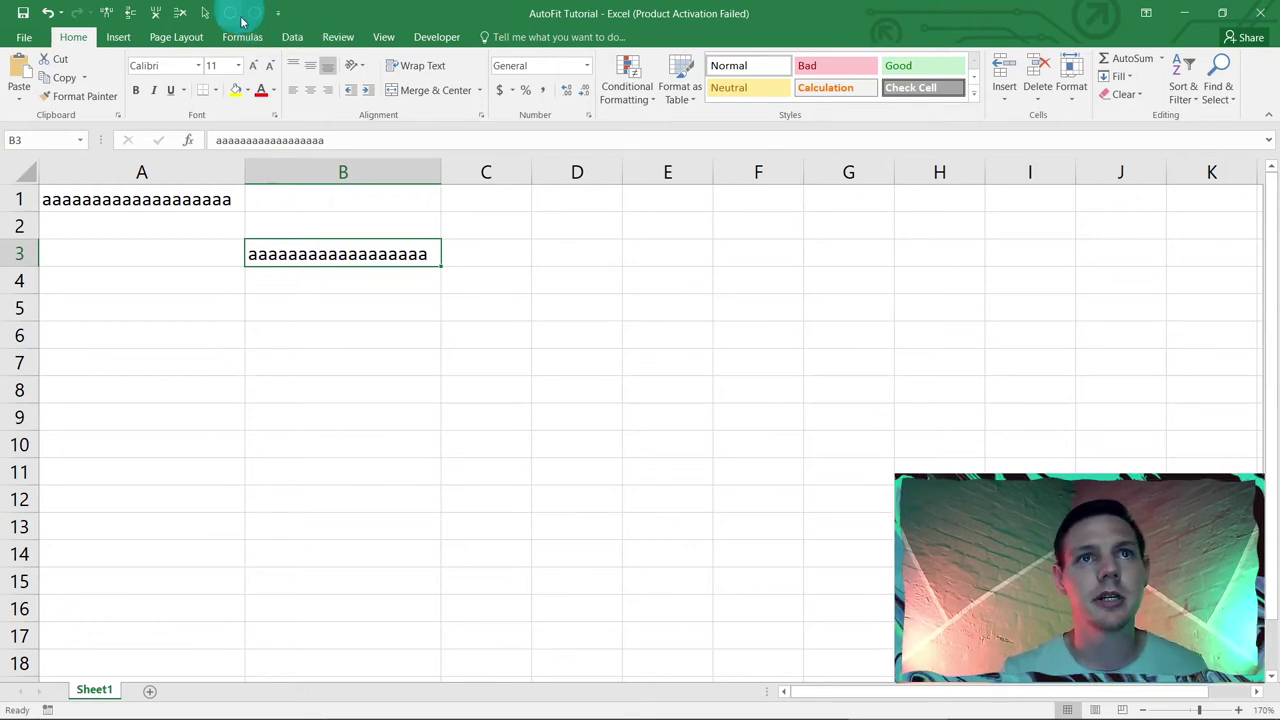
pyautogui.click(309, 240)
pyautogui.click(314, 289)
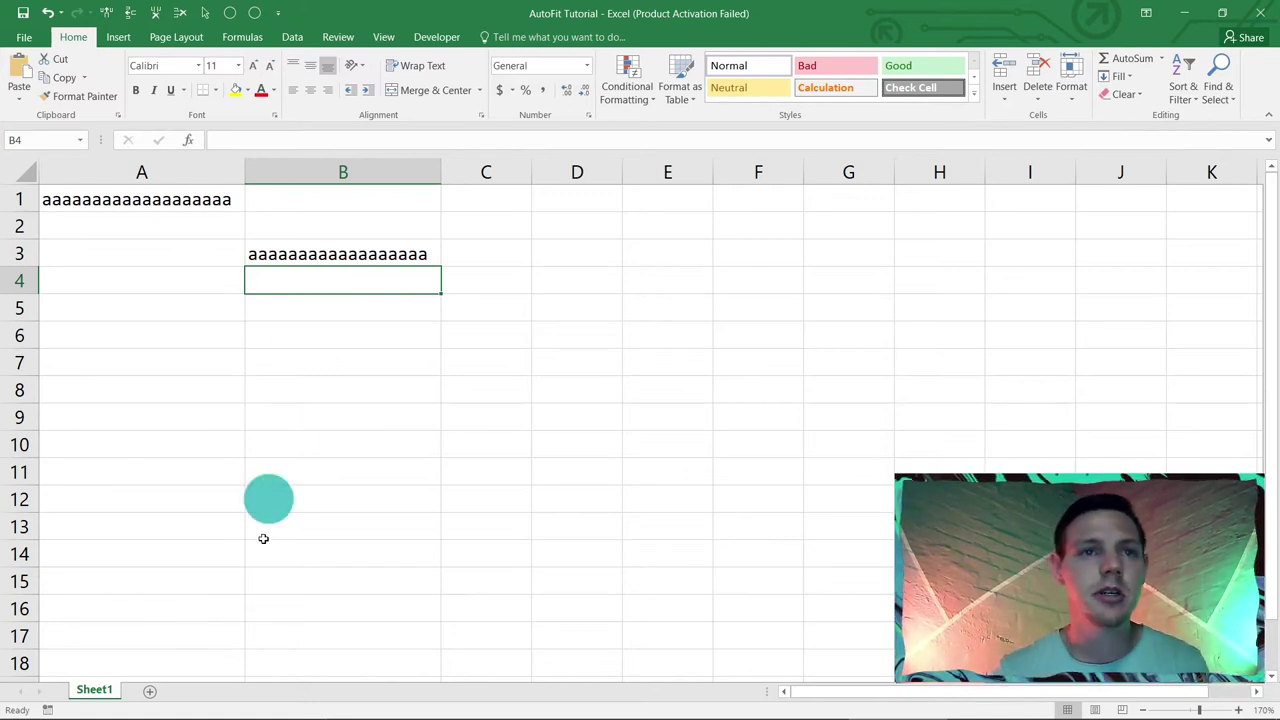
# - Open Cheatsheet 1 from YT32, select all its AutoFit macro code, and return to Excel
pyautogui.moveTo(245, 716)
pyautogui.click(452, 705)
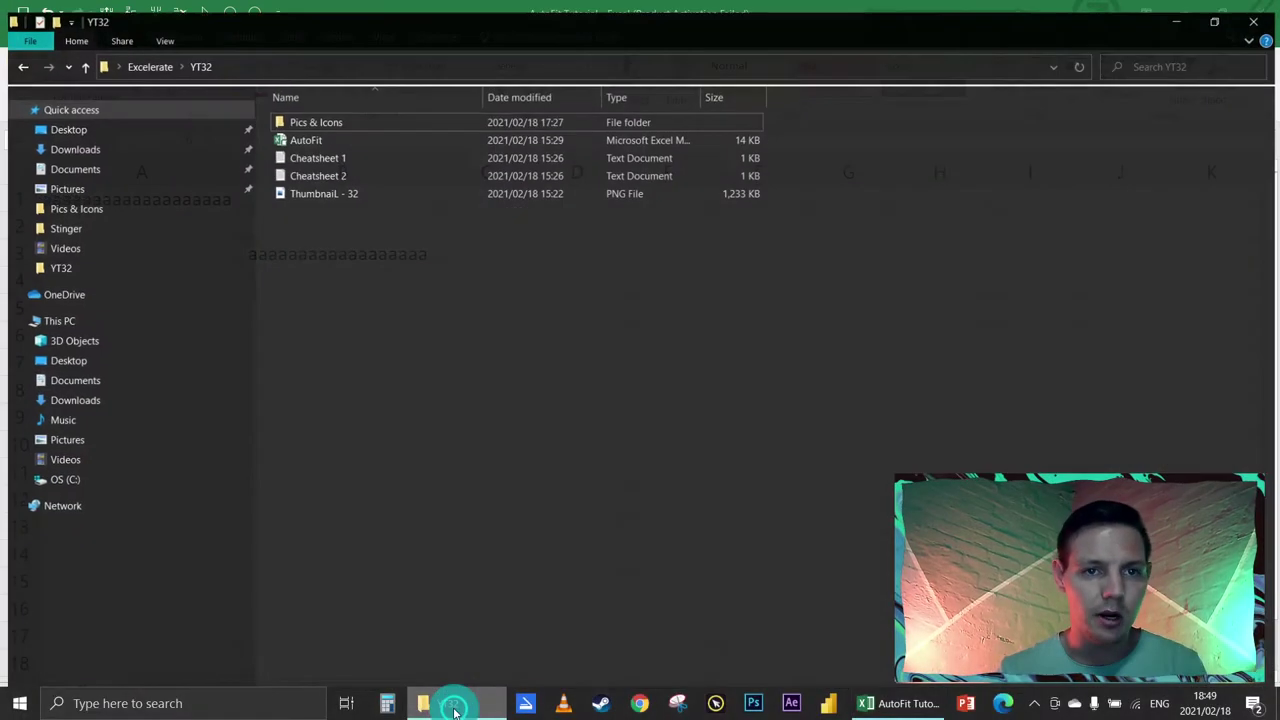
pyautogui.doubleClick(335, 148)
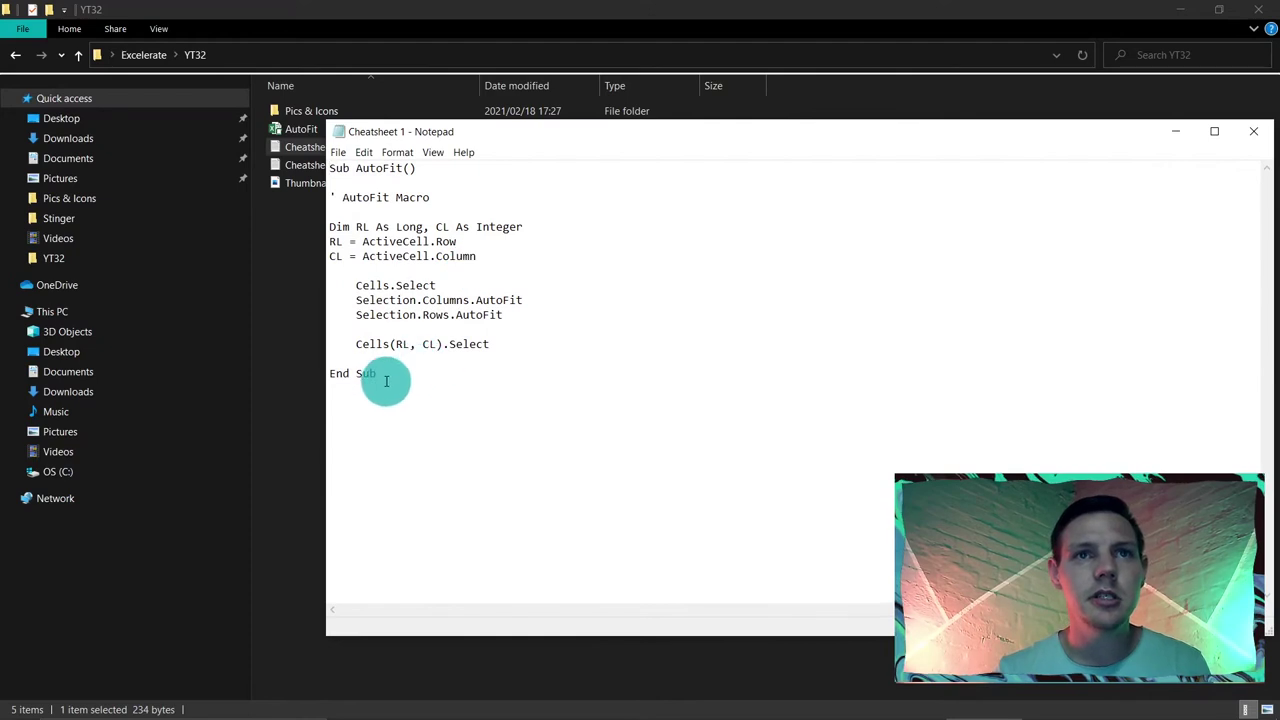
pyautogui.moveTo(380, 376); pyautogui.dragTo(314, 152)
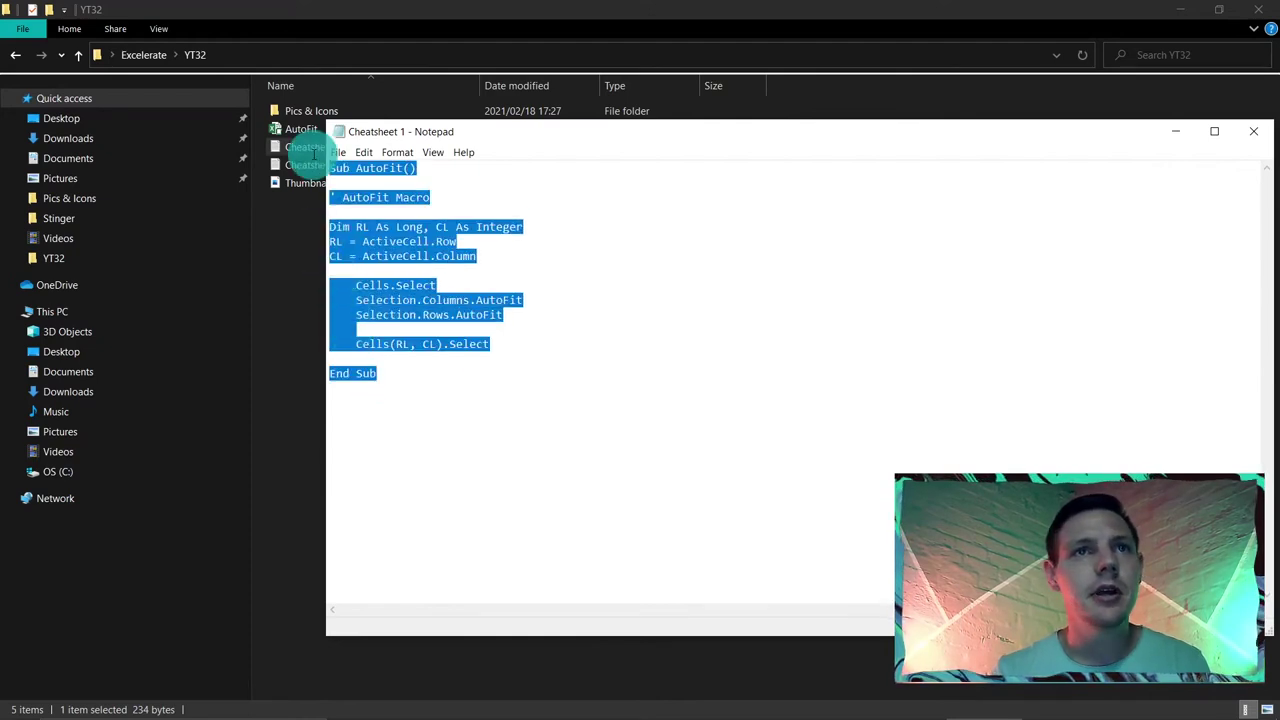
pyautogui.click(445, 372)
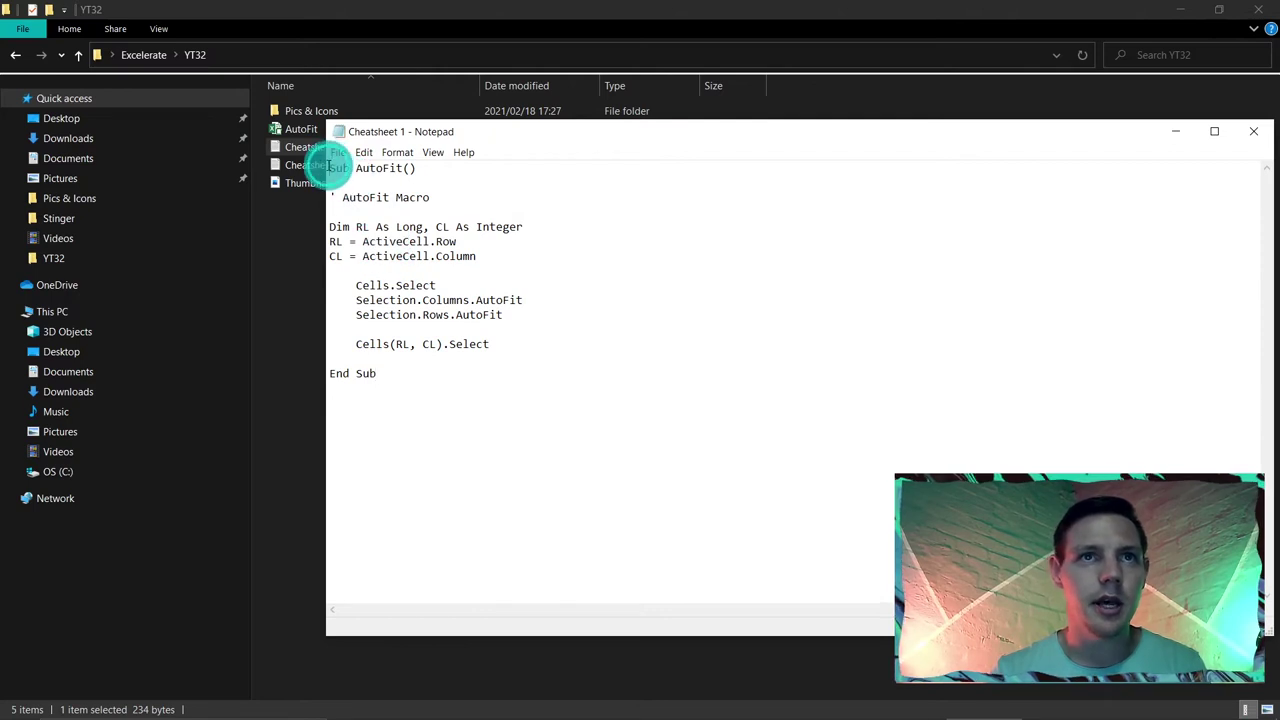
pyautogui.hotkey('ctrl', 'a')
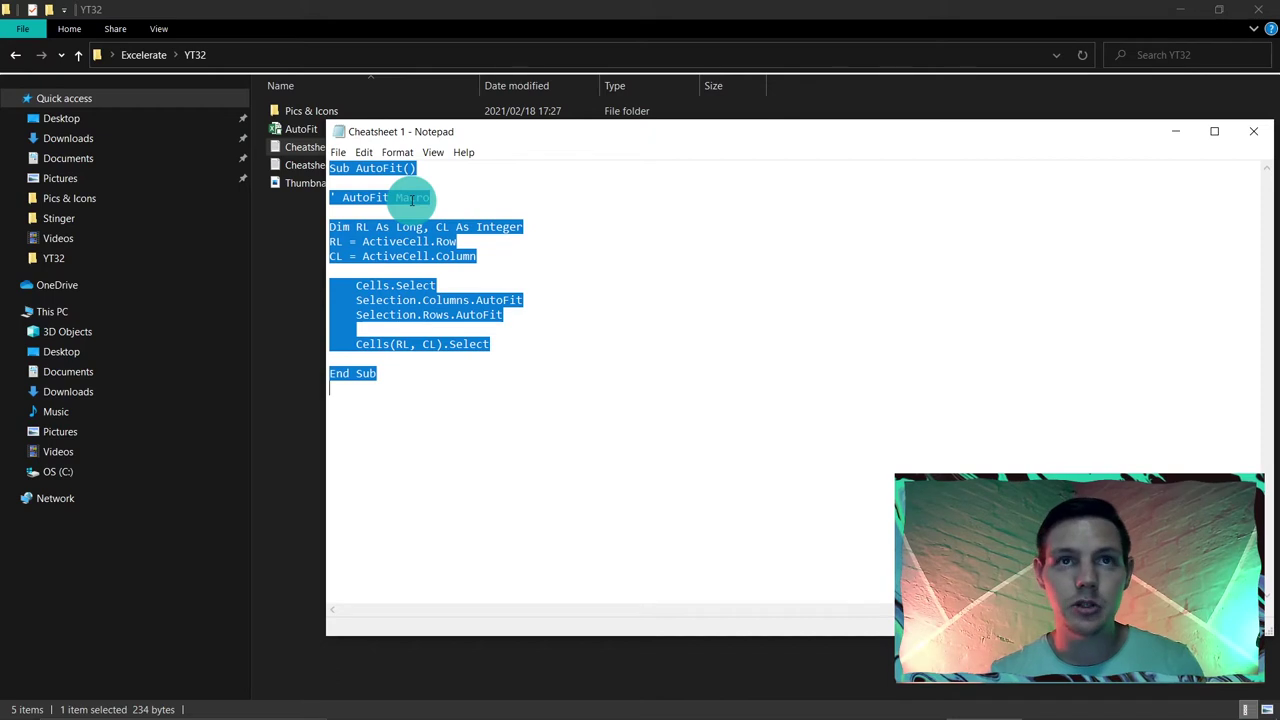
pyautogui.click(1168, 148)
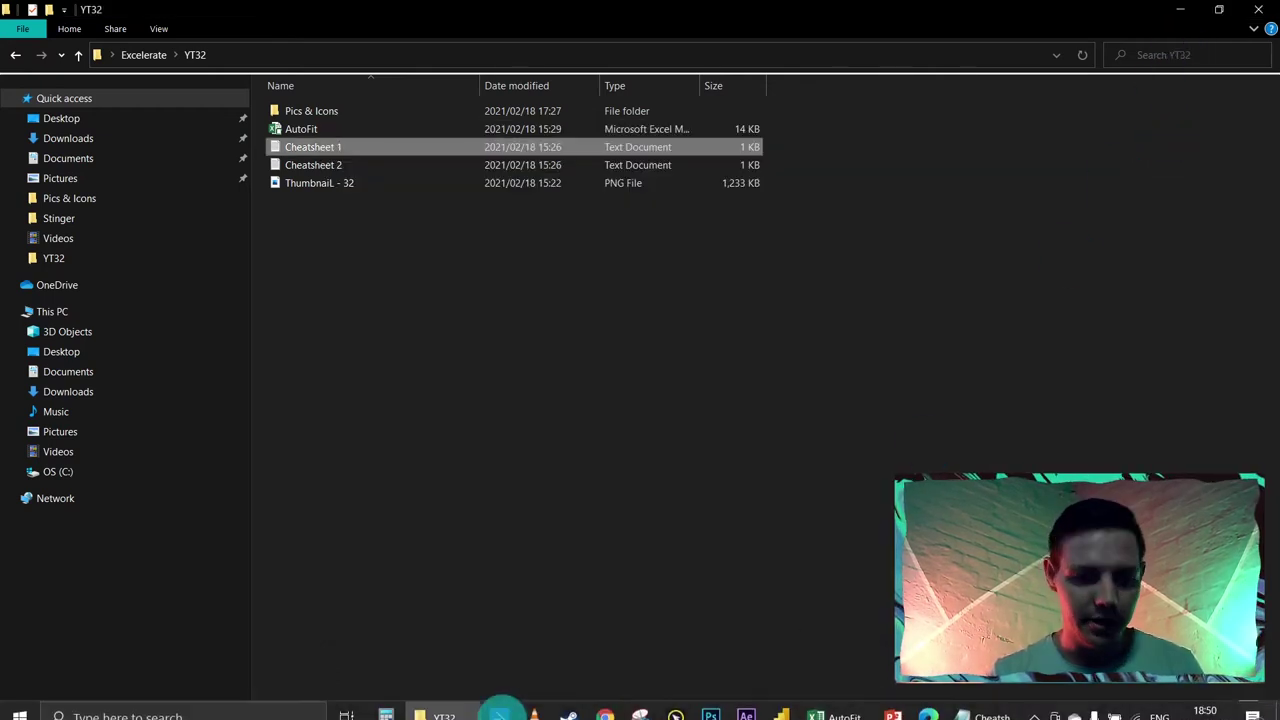
pyautogui.click(830, 702)
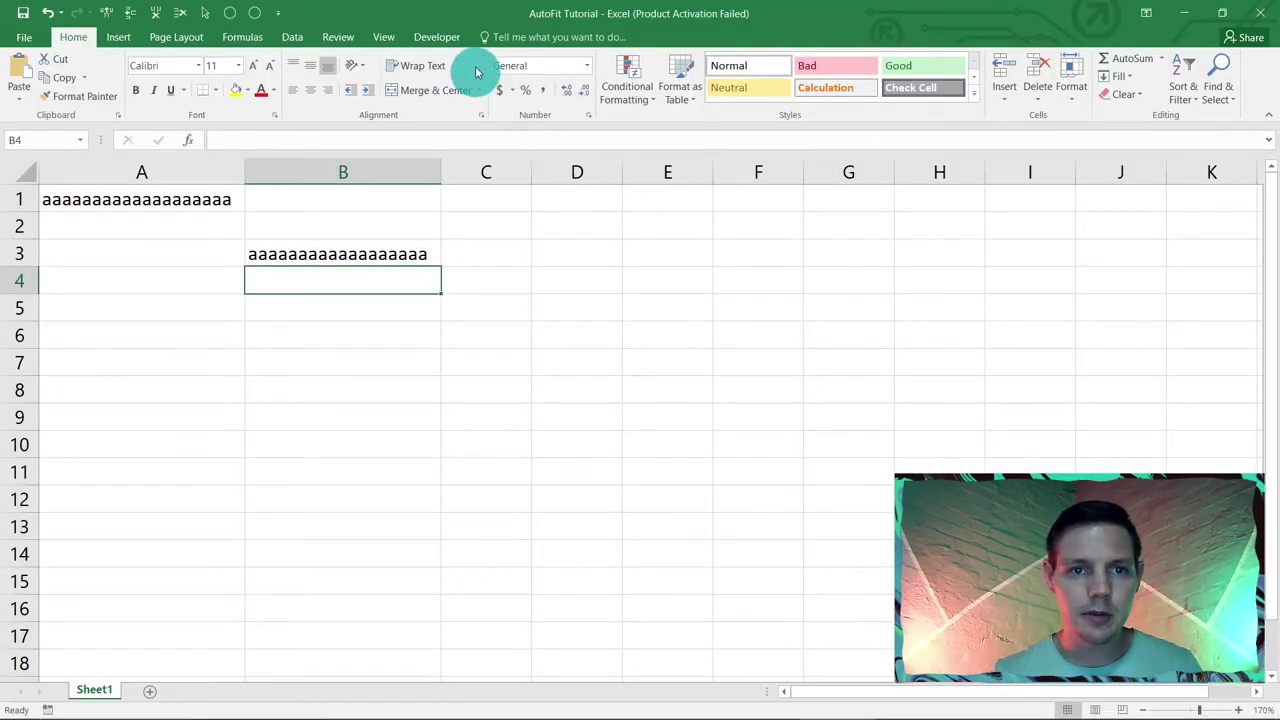
# - Turn on the Developer tab in Options > Customize Ribbon and confirm
pyautogui.click(441, 37)
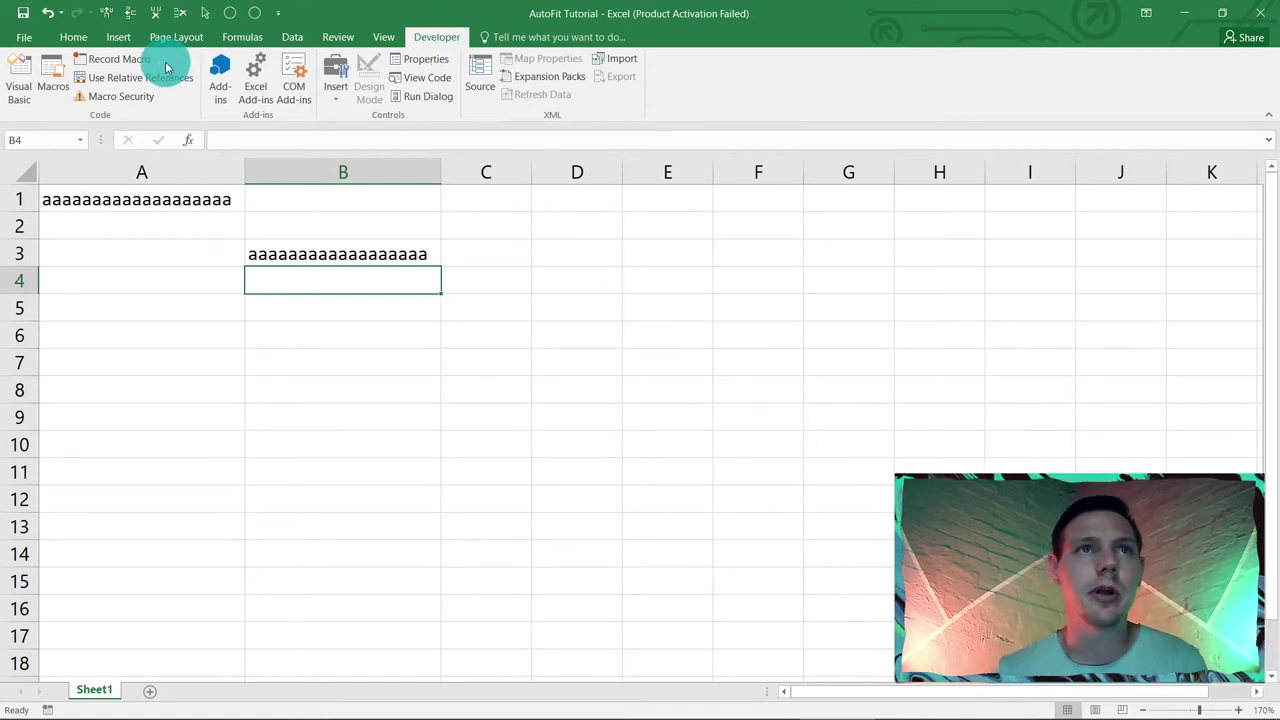
pyautogui.click(30, 52)
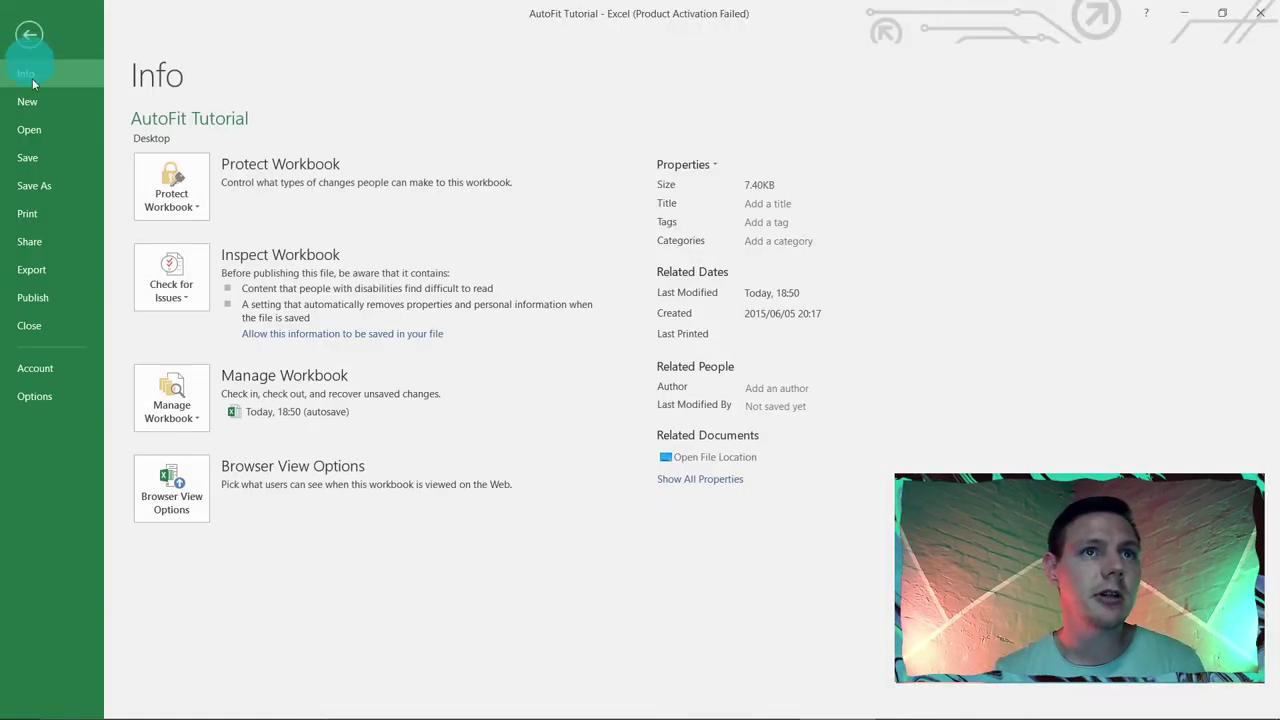
pyautogui.click(58, 396)
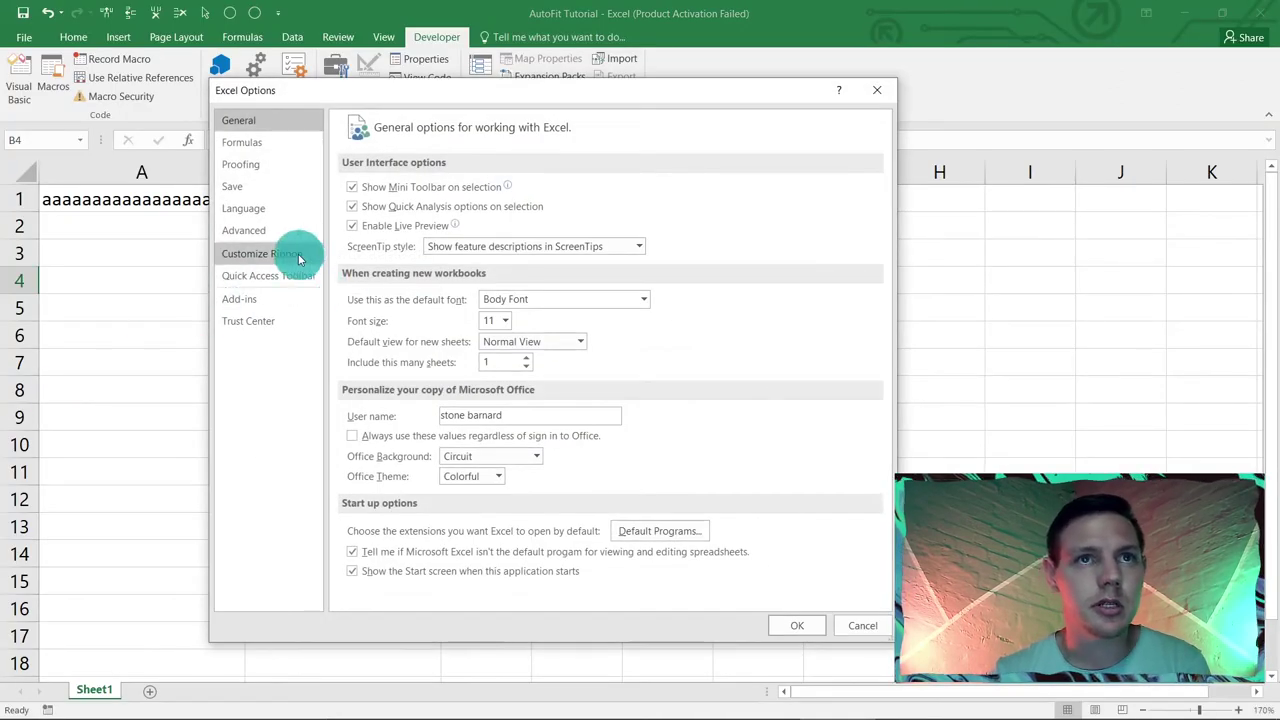
pyautogui.click(292, 254)
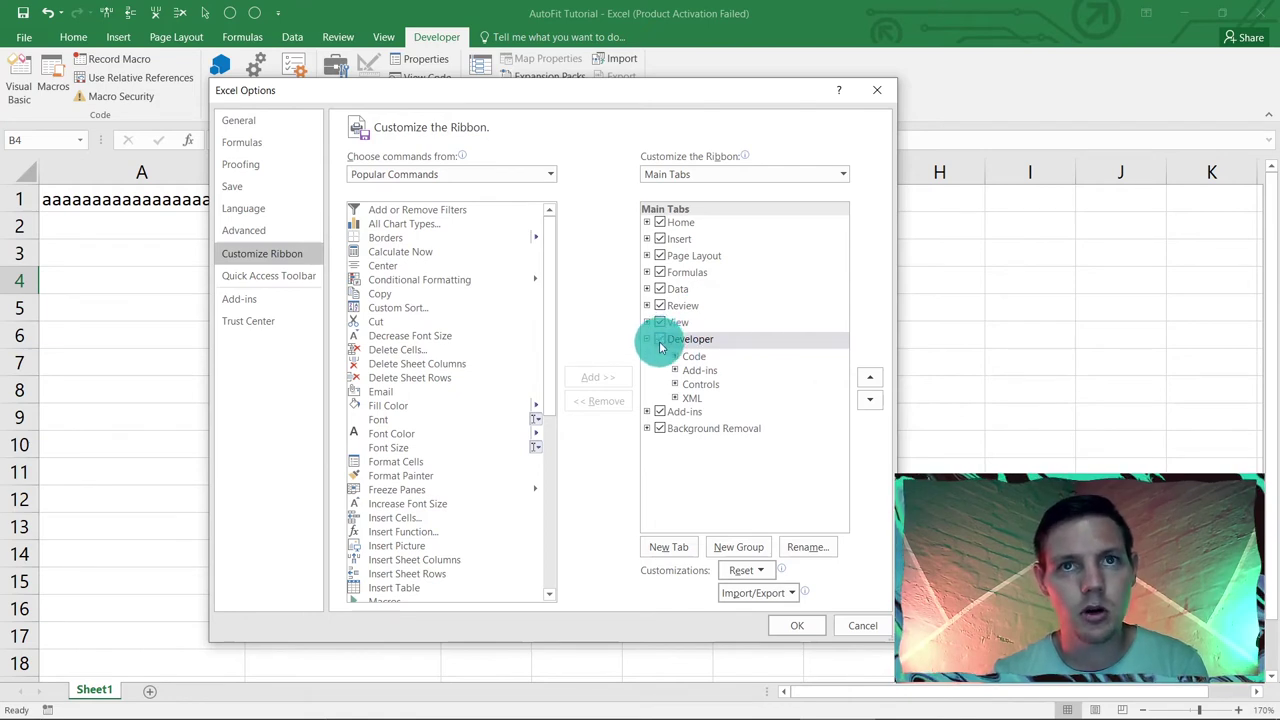
pyautogui.click(785, 628)
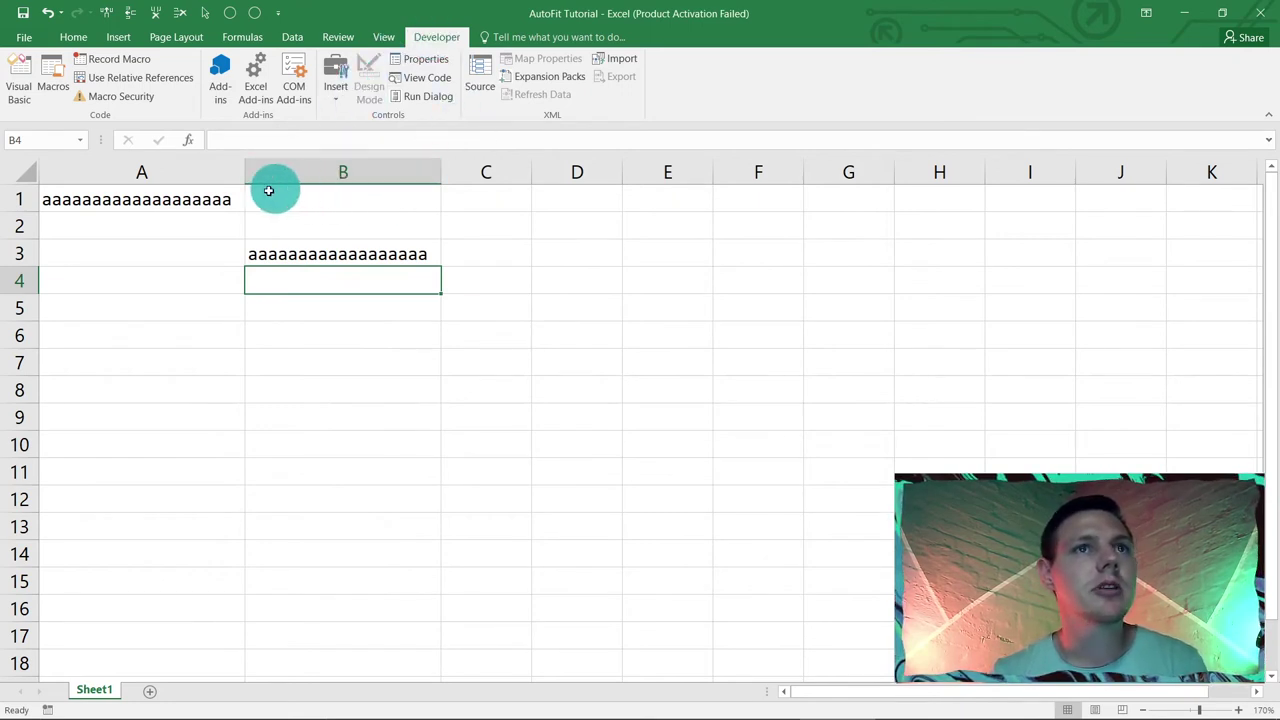
# - Create a macro named AutoFit from the Macros dialog, opening Module1 in the VBA editor
pyautogui.click(55, 88)
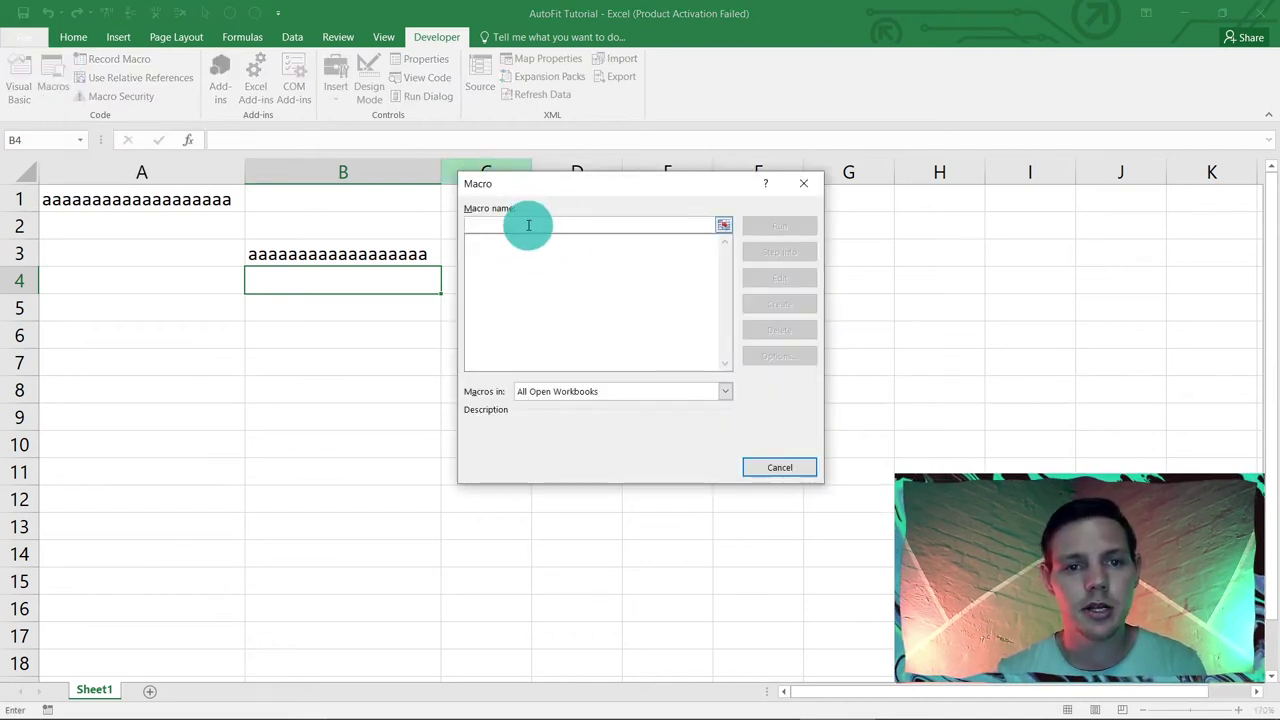
pyautogui.write('AutoFit')
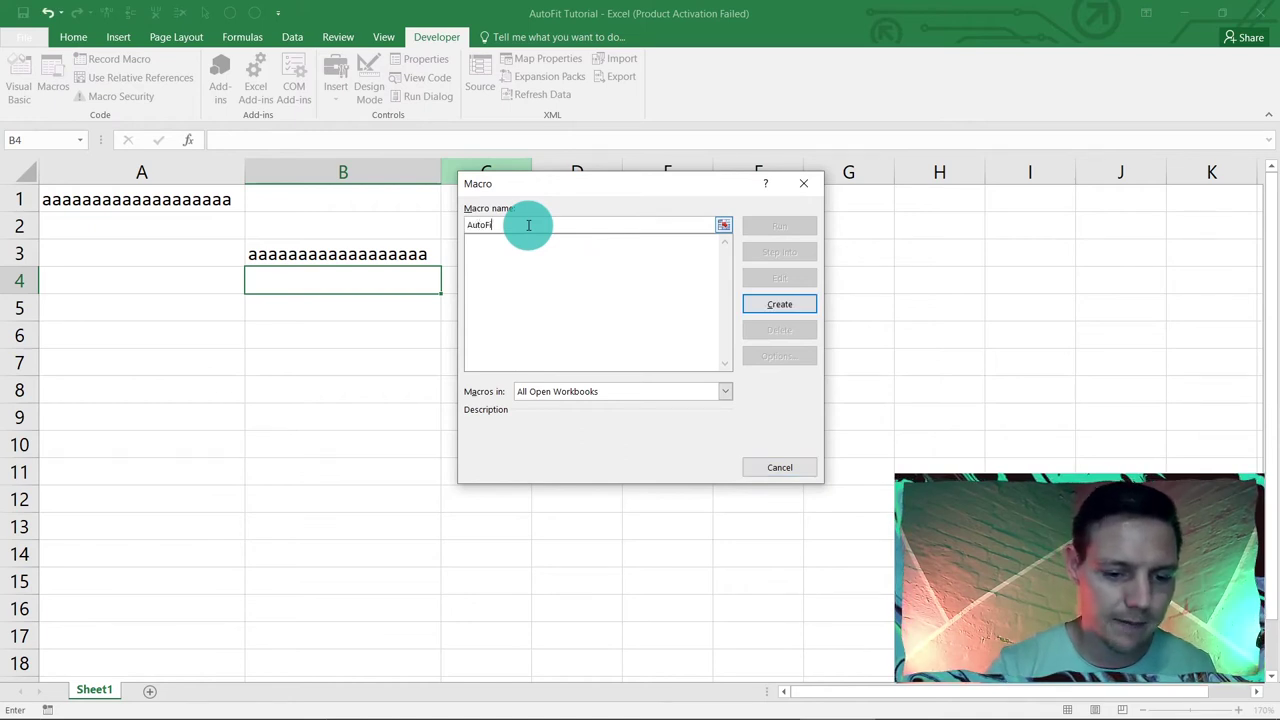
pyautogui.click(795, 311)
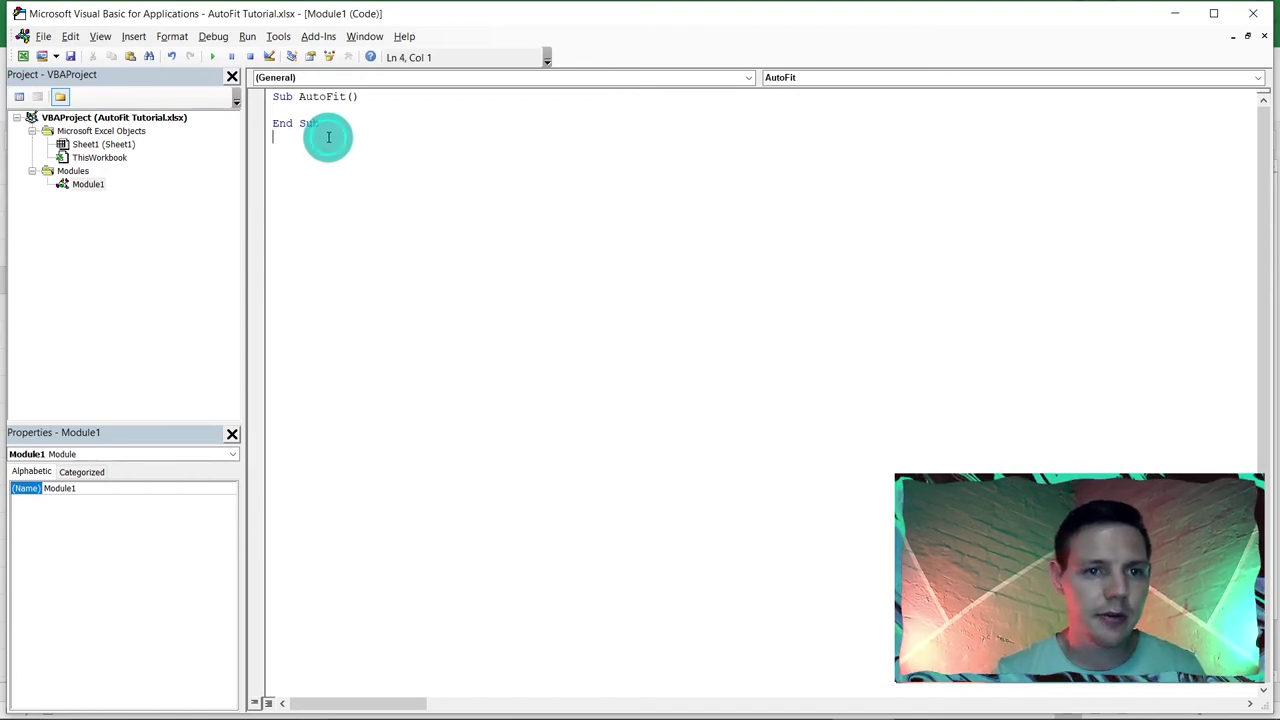
# - Replace the empty Sub AutoFit() stub with the copied AutoFit macro code
pyautogui.moveTo(329, 134); pyautogui.dragTo(223, 69)
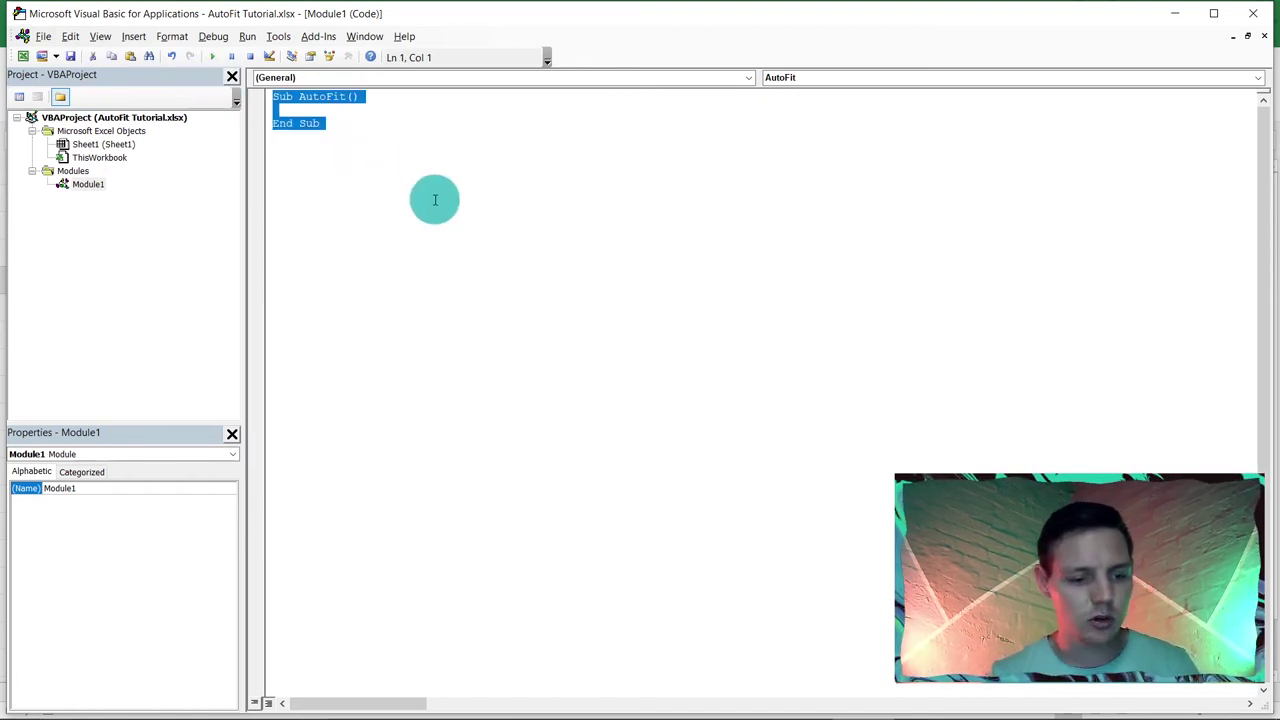
pyautogui.write("Sub AutoFit()  ' AutoFit Macro  Dim RL As Long, CL As Integer RL = ActiveCell.Row CL = ActiveCell.Column      Cells.Select     Selection.Columns.AutoFit     Selection.Rows.AutoFit      Cells(RL, CL).Select  End Sub")
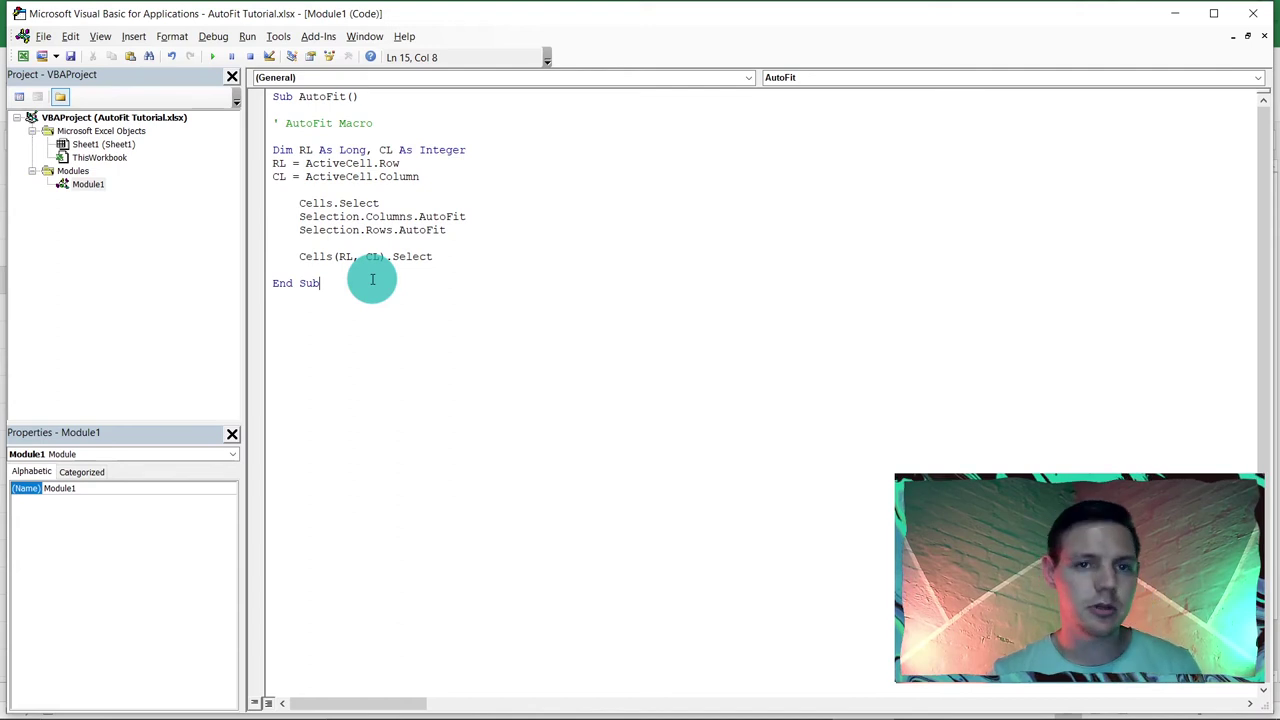
# - Open Cheatsheet 2 from YT32, select its Worksheet_Change code, and hide Notepad and Explorer
pyautogui.moveTo(414, 709)
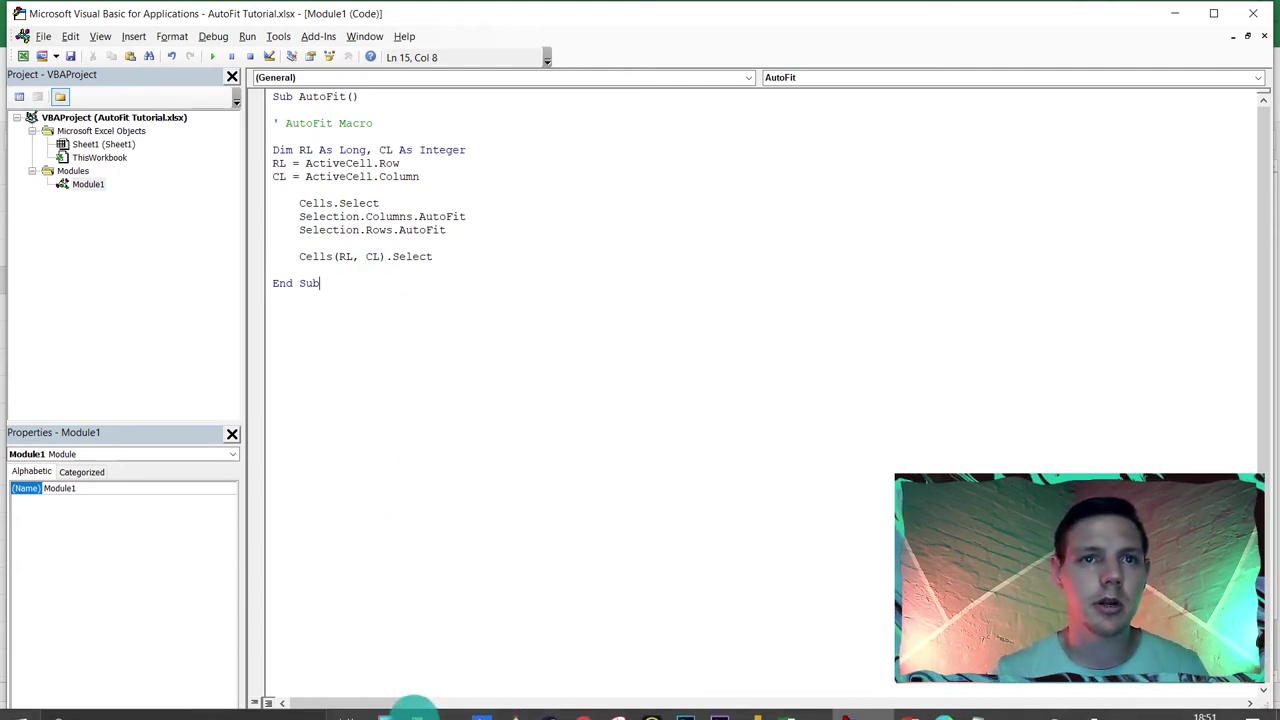
pyautogui.click(418, 703)
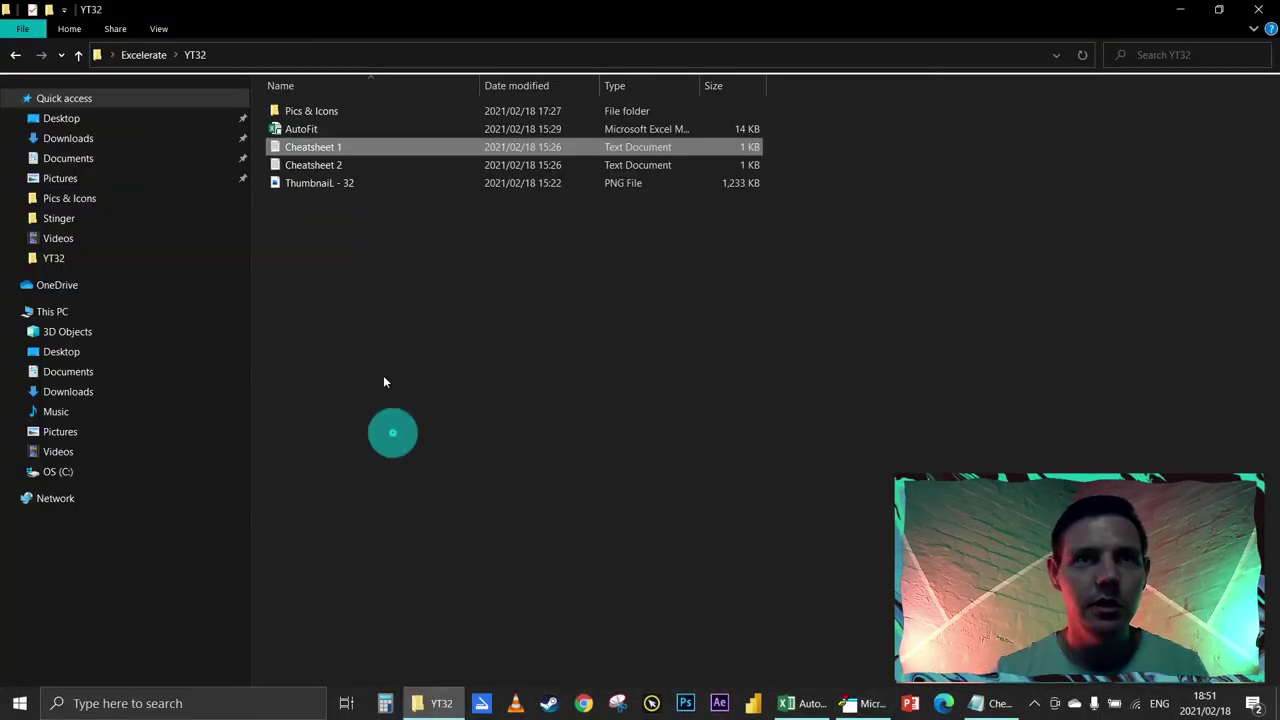
pyautogui.doubleClick(313, 166)
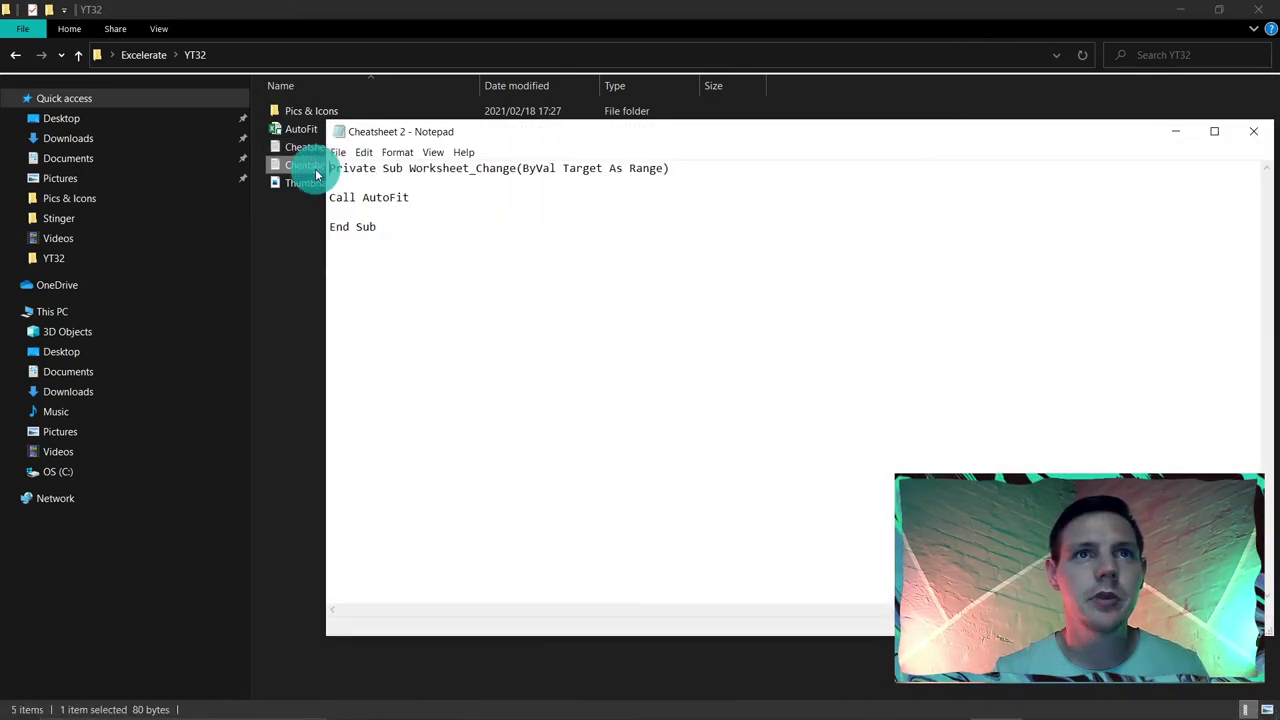
pyautogui.moveTo(384, 224); pyautogui.dragTo(322, 171)
pyautogui.hotkey('ctrl', 'c')
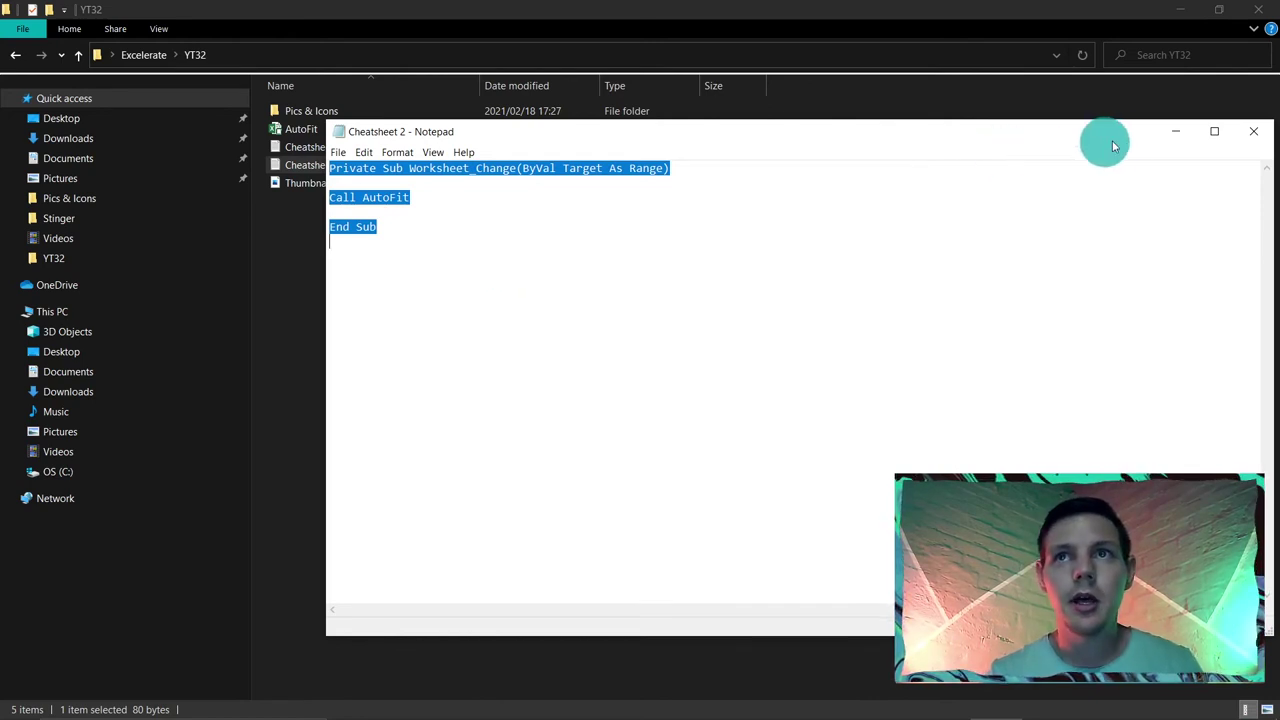
pyautogui.click(1172, 134)
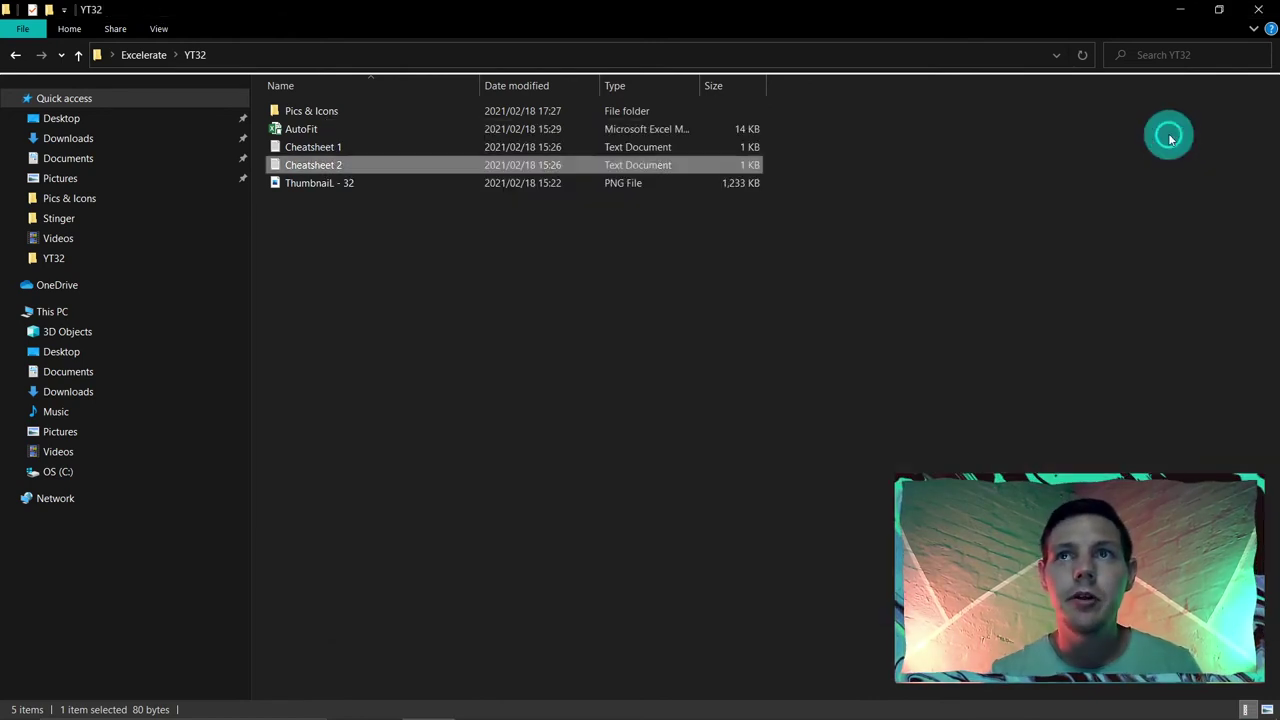
pyautogui.click(1178, 11)
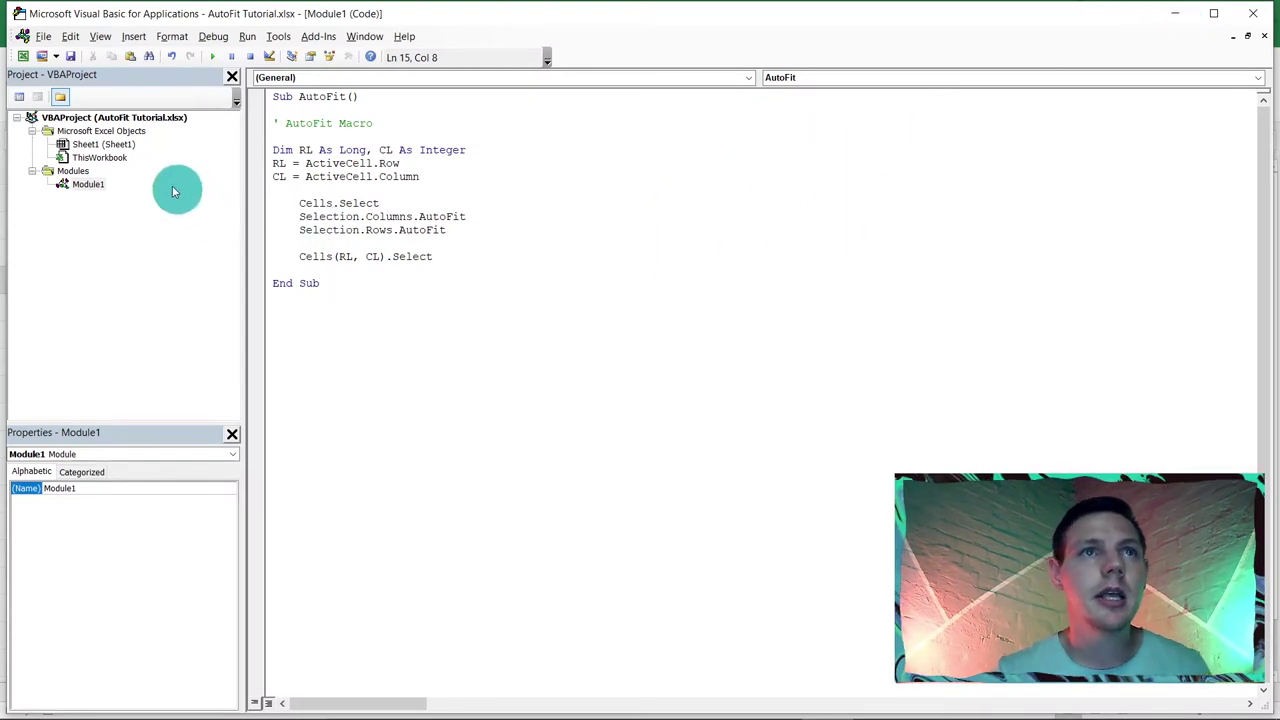
# - Paste the Worksheet_Change procedure calling AutoFit into Sheet1's code, then reopen Module1
pyautogui.click(101, 146)
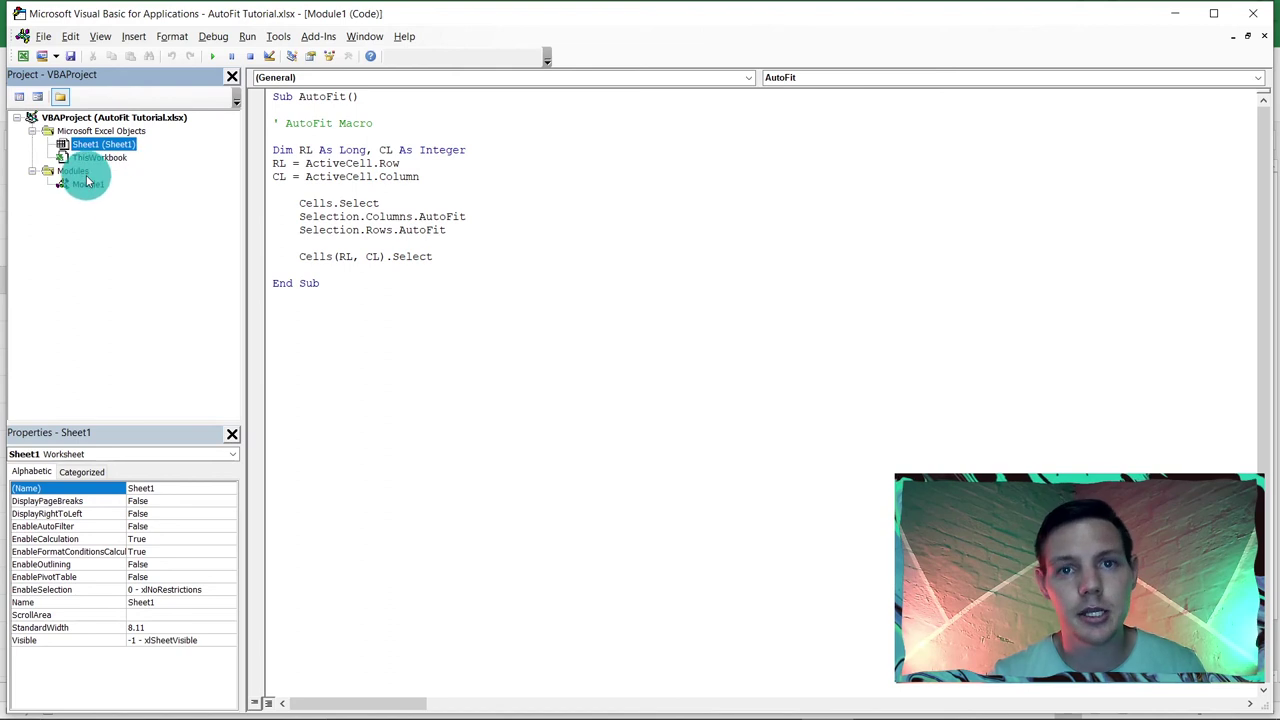
pyautogui.doubleClick(100, 144)
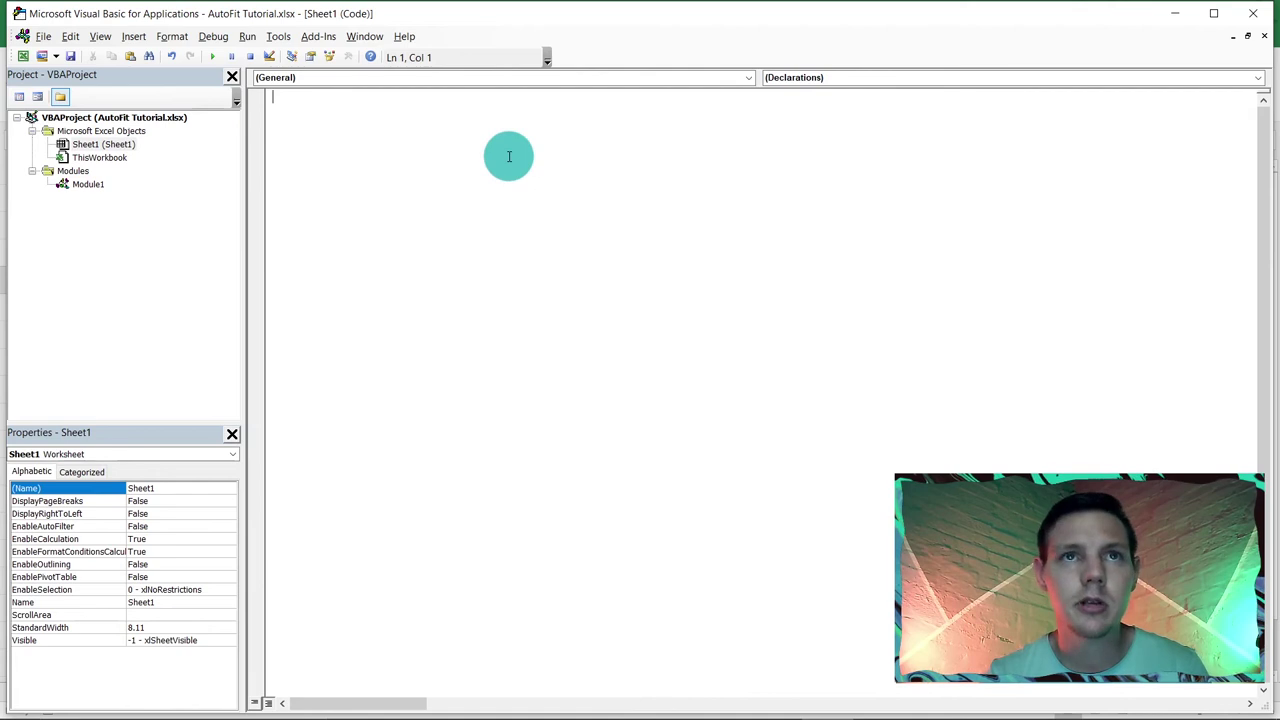
pyautogui.hotkey('ctrl', 'v')
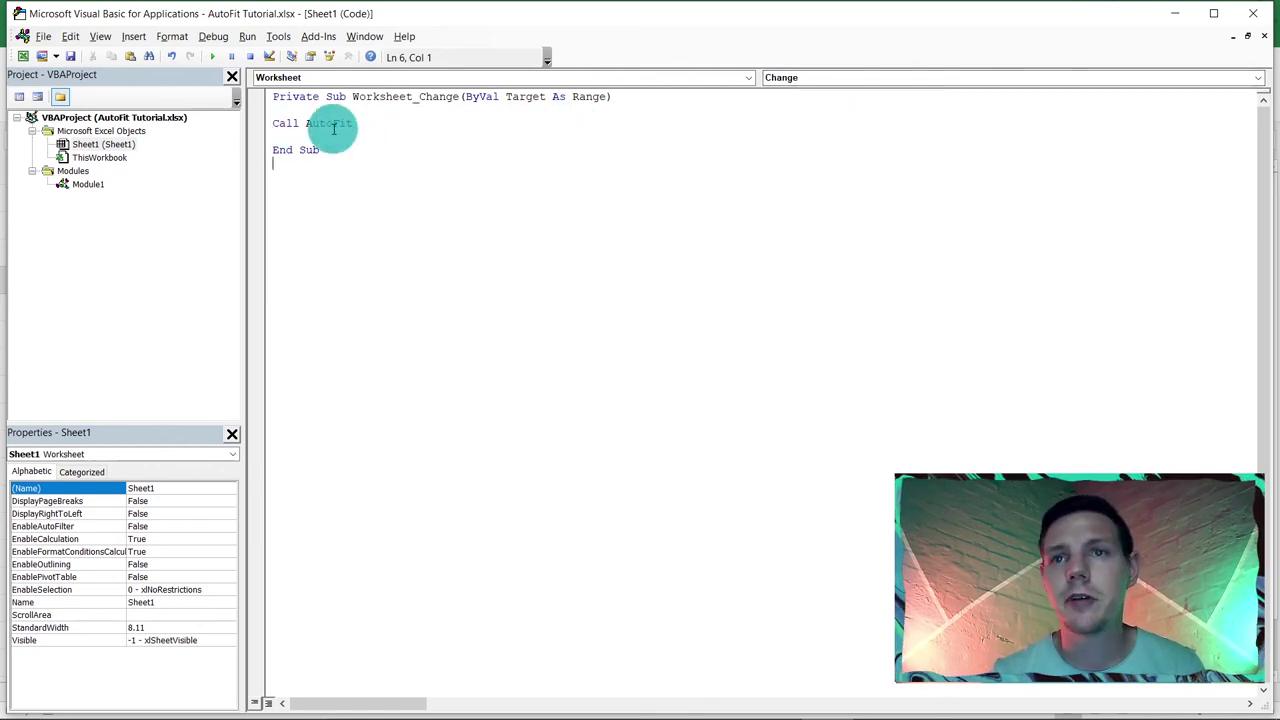
pyautogui.doubleClick(88, 184)
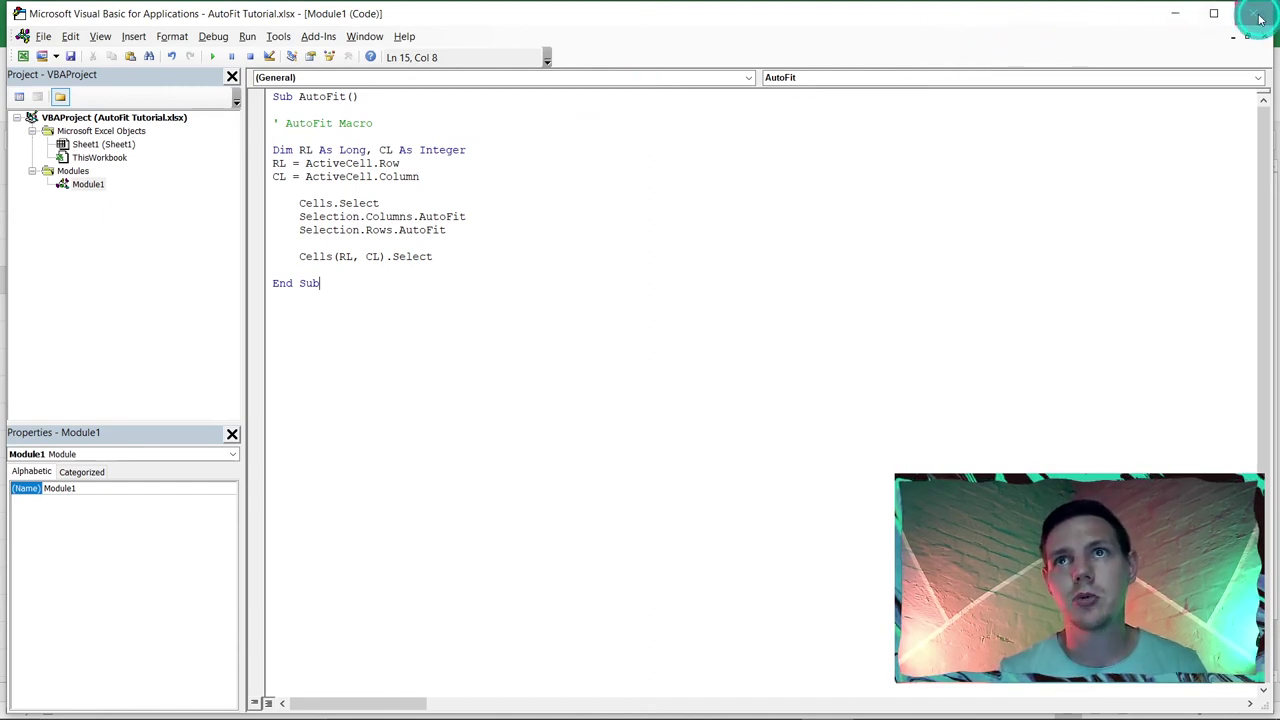
# - Enter 'a' in C4 and 'abd' in D5 so columns C and D auto-shrink
pyautogui.click(1175, 13)
pyautogui.click(384, 329)
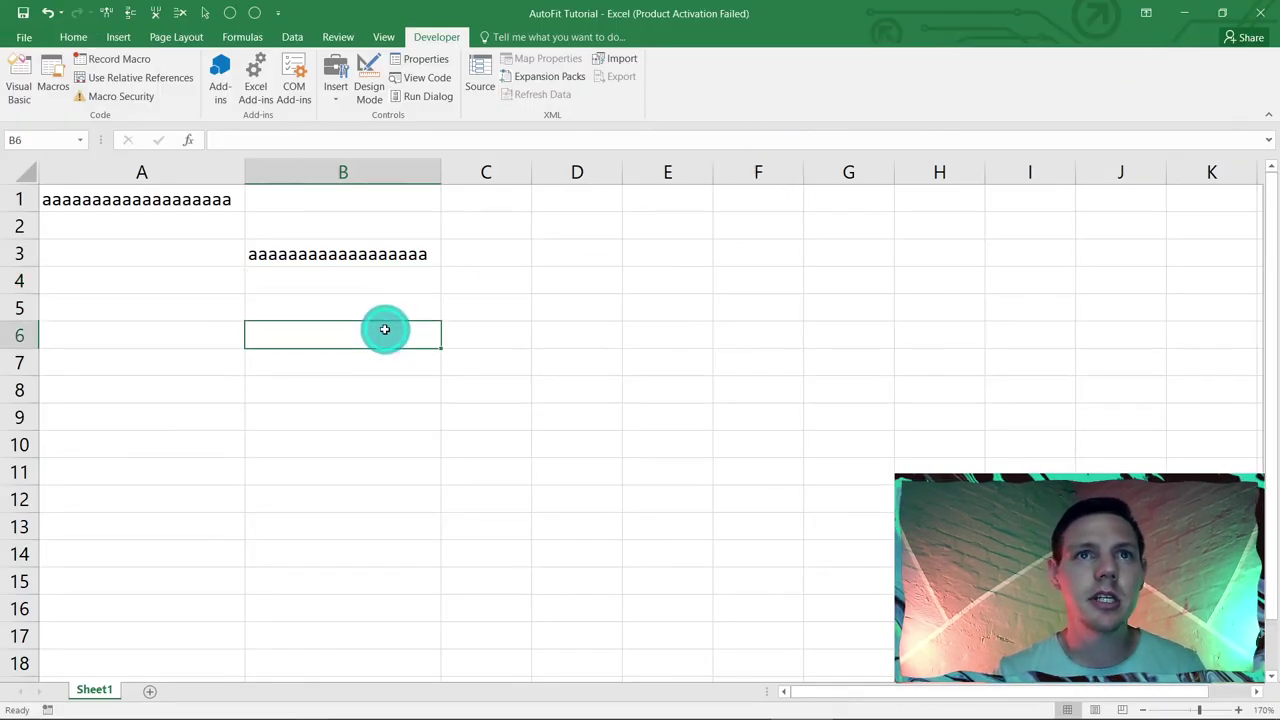
pyautogui.click(484, 283)
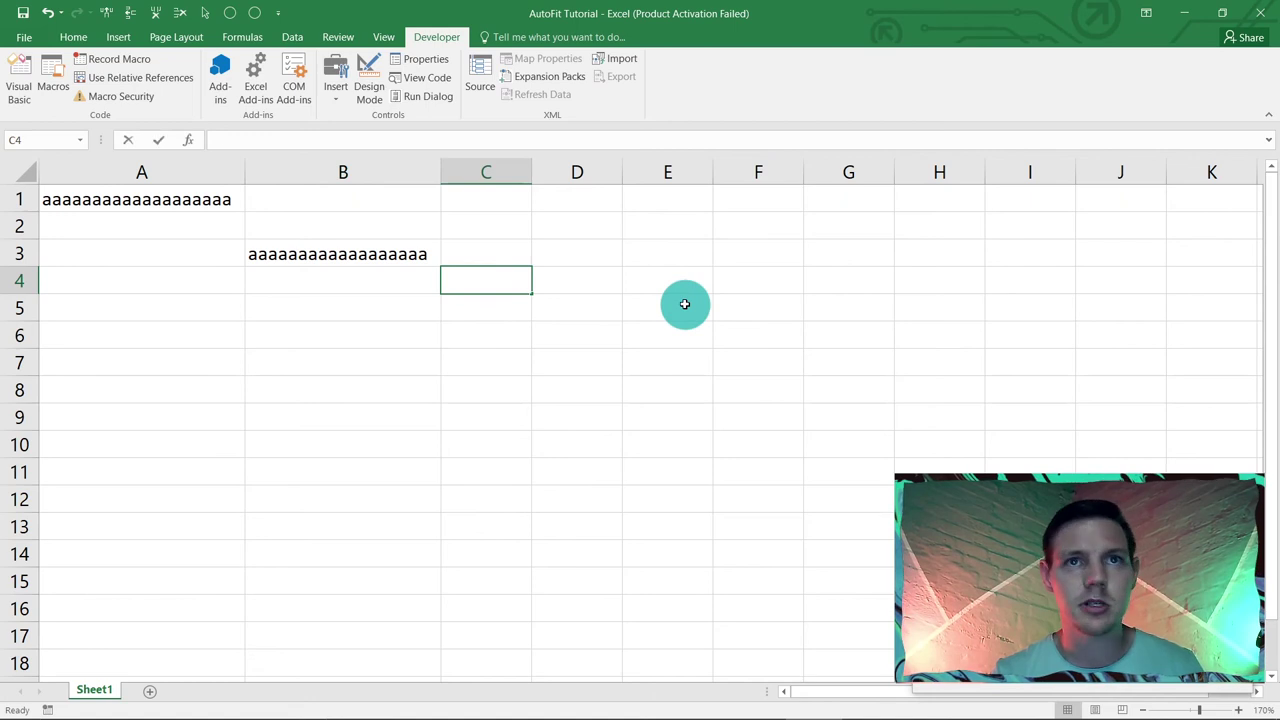
pyautogui.write('a')
pyautogui.press('Return')
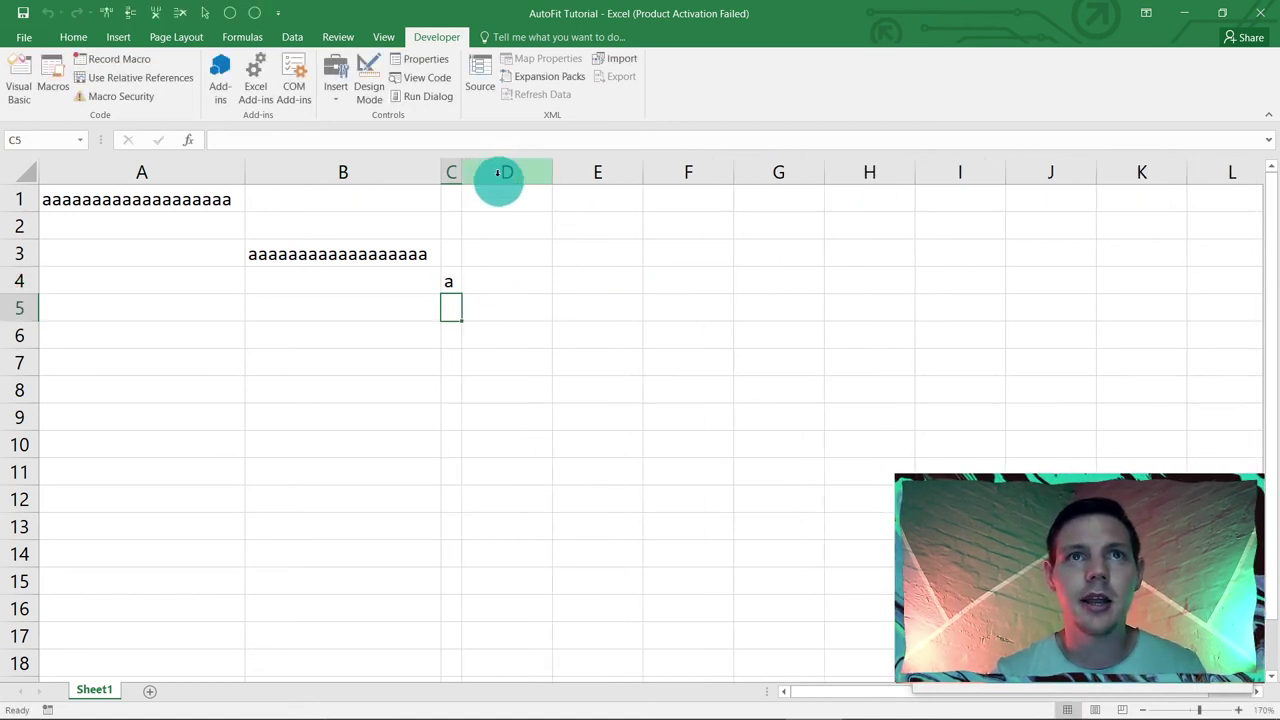
pyautogui.click(502, 305)
pyautogui.write('a')
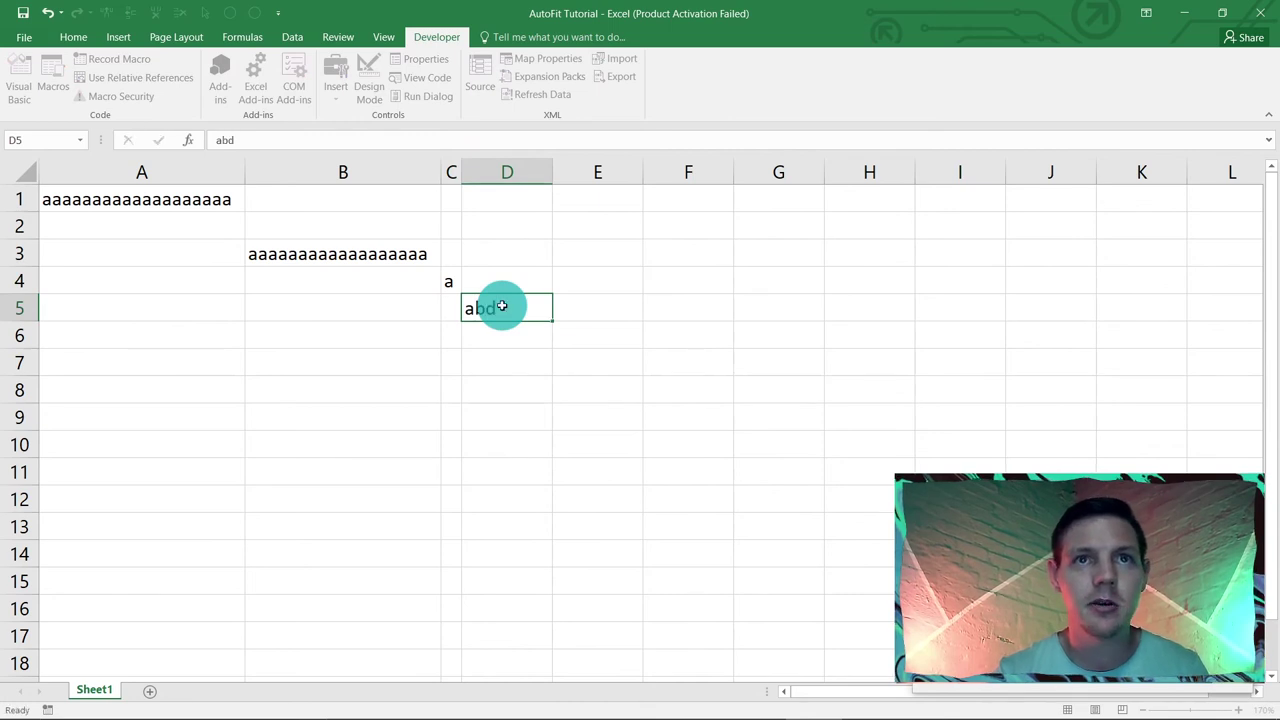
pyautogui.write('bd')
pyautogui.press('Return')
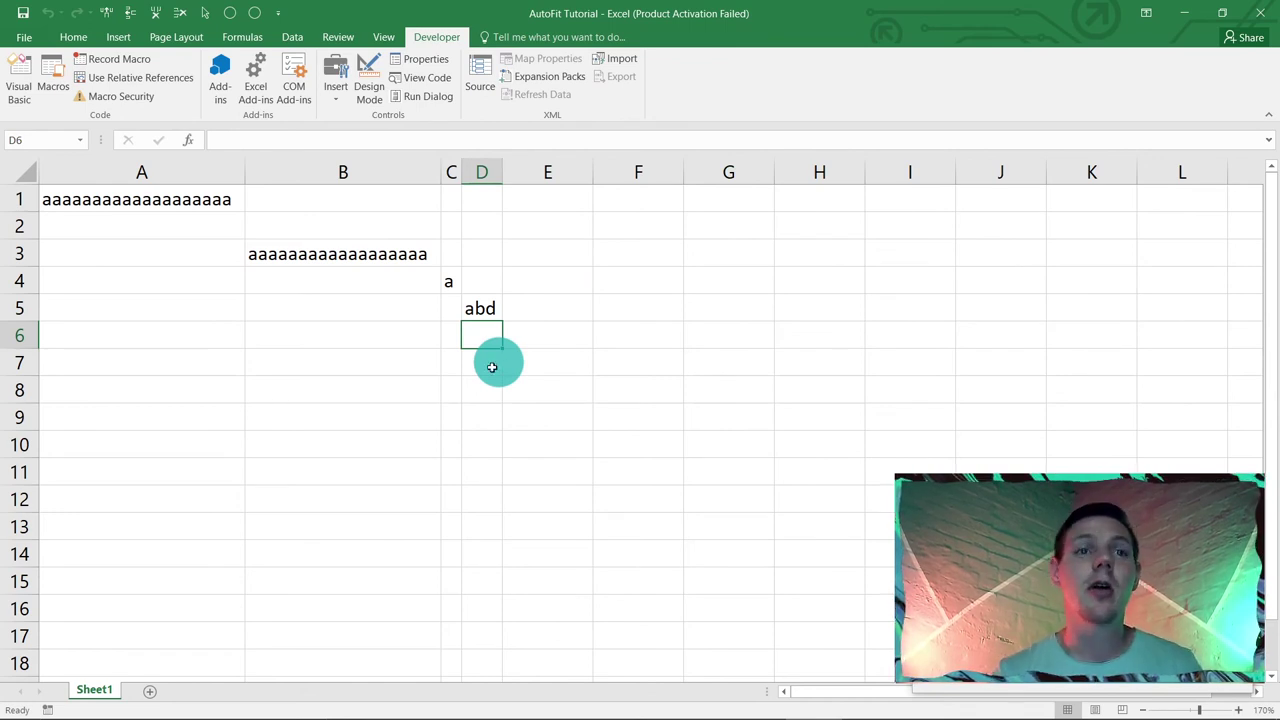
# - Add a new Sheet2 with 'a' in A1 and reopen the Visual Basic editor
pyautogui.click(151, 693)
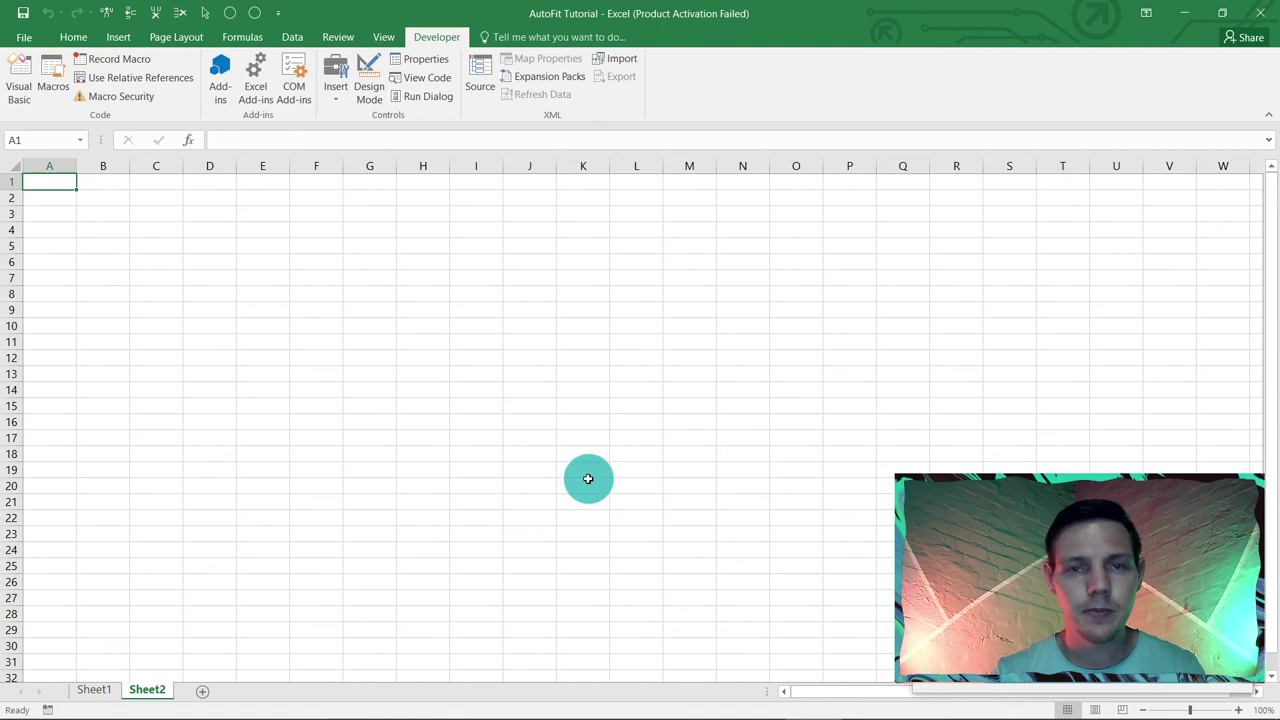
pyautogui.write('a')
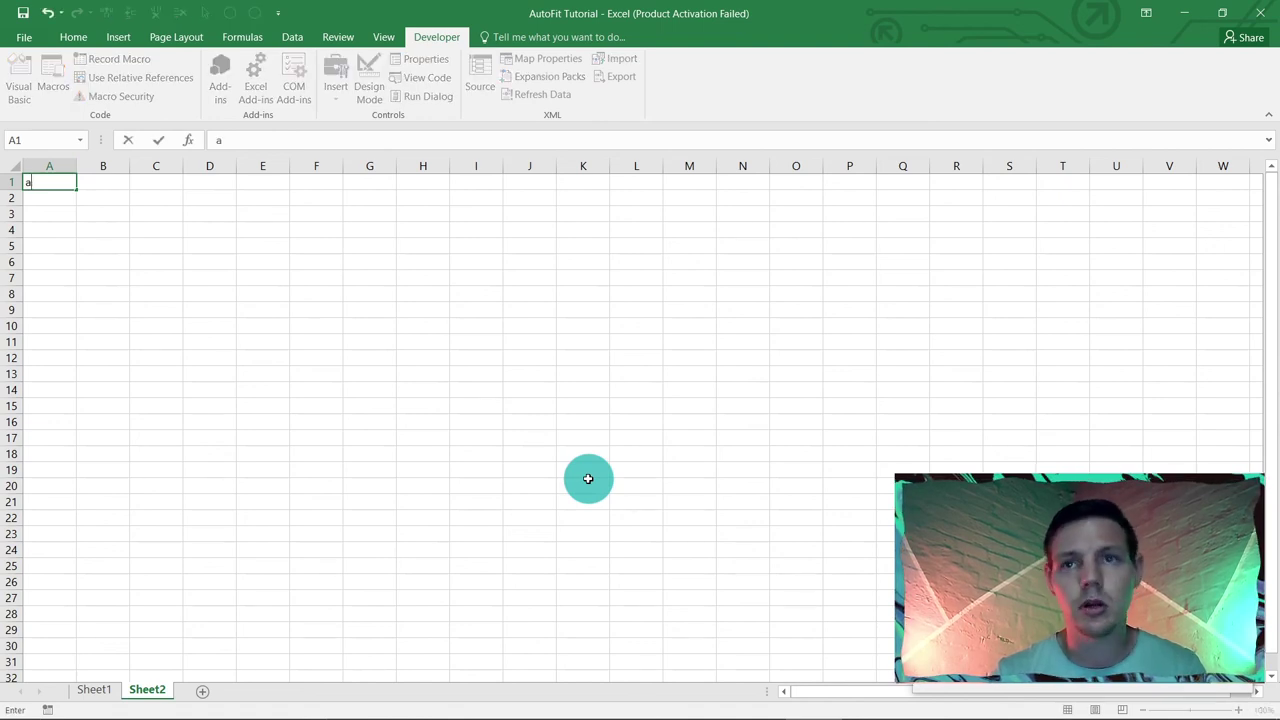
pyautogui.press('Return')
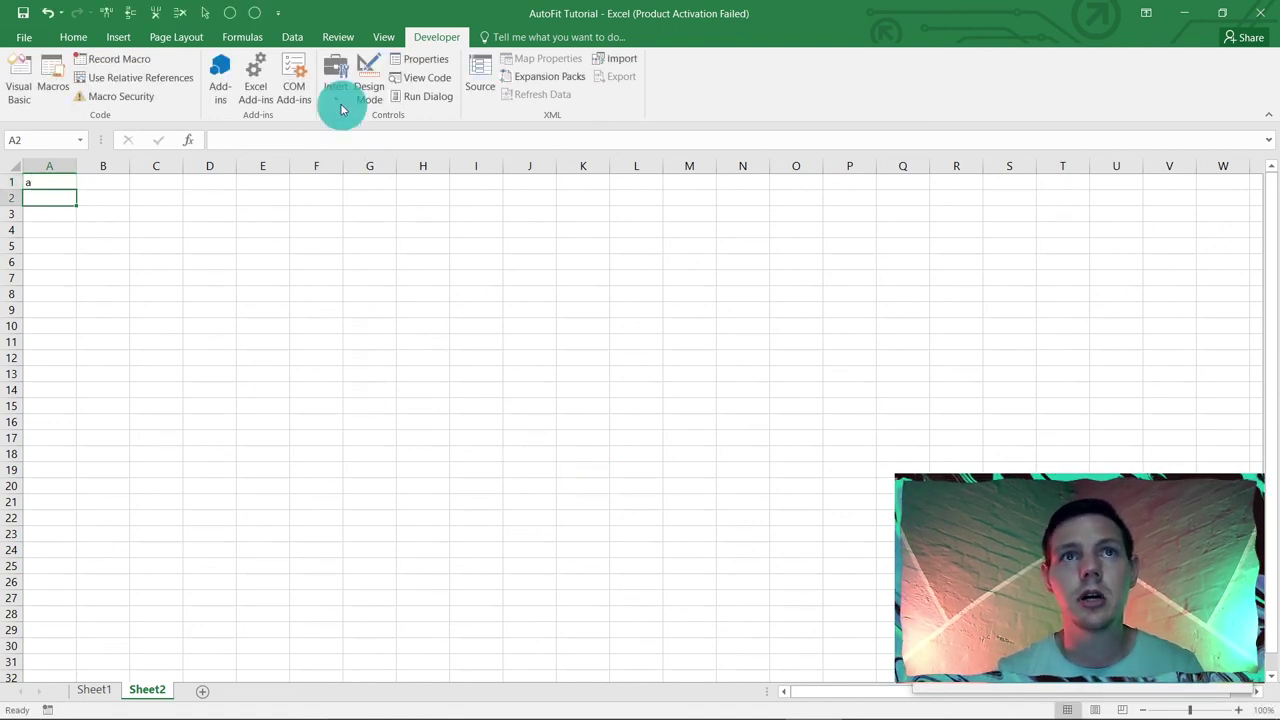
pyautogui.click(25, 80)
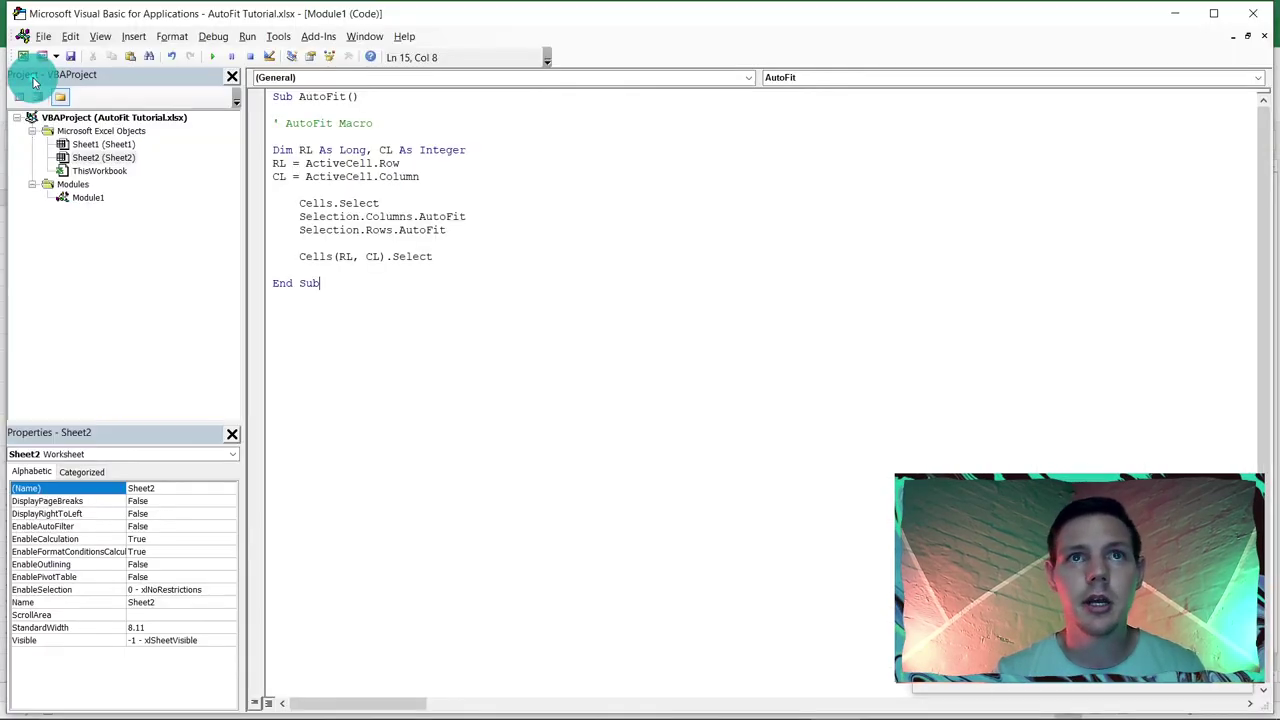
# - Paste the Worksheet_Change procedure calling AutoFit into Sheet2's code module, then close the editor
pyautogui.click(104, 158)
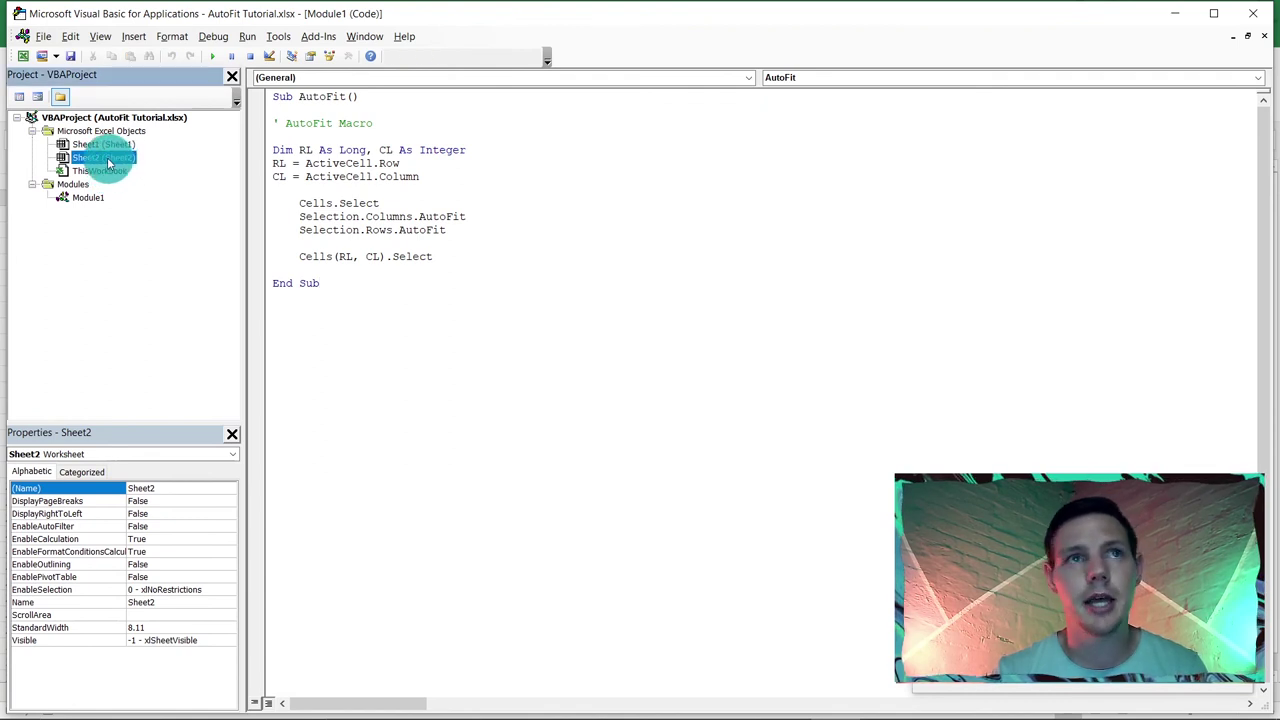
pyautogui.doubleClick(108, 162)
pyautogui.click(286, 115)
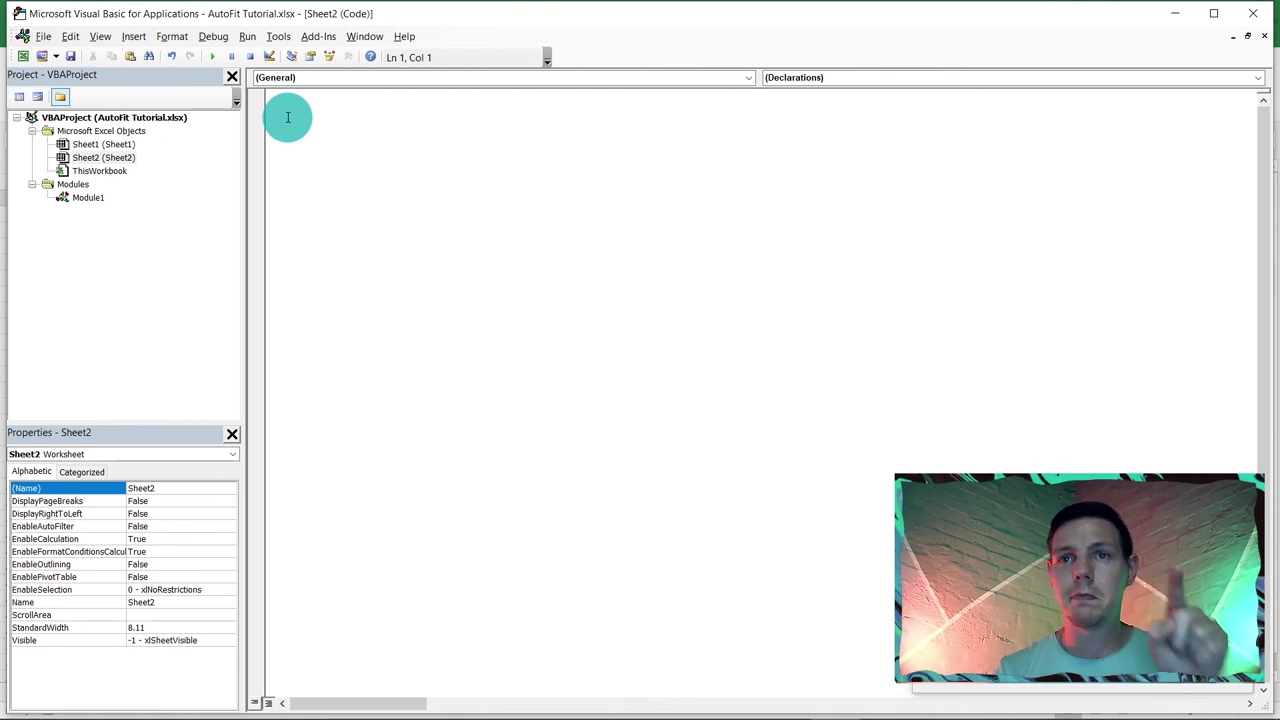
pyautogui.write('Private Sub Worksheet_Change(ByVal Target As Range)  Call AutoFit  End Sub')
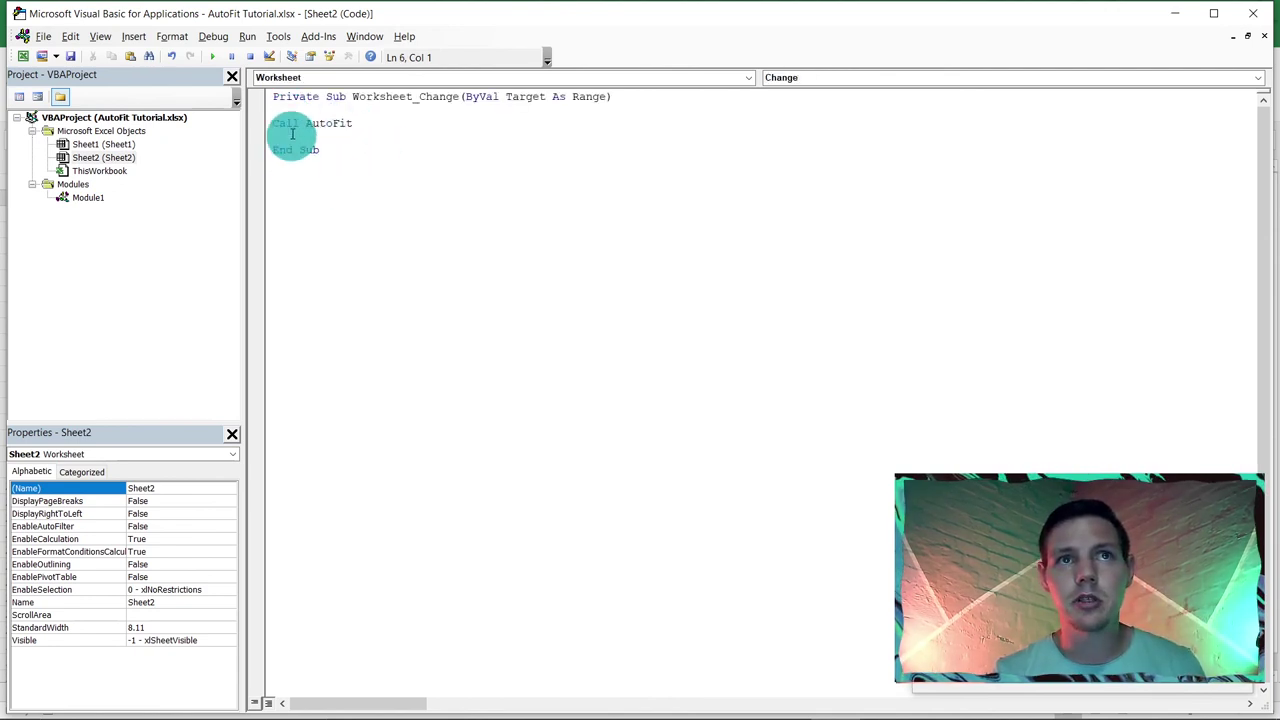
pyautogui.click(1253, 13)
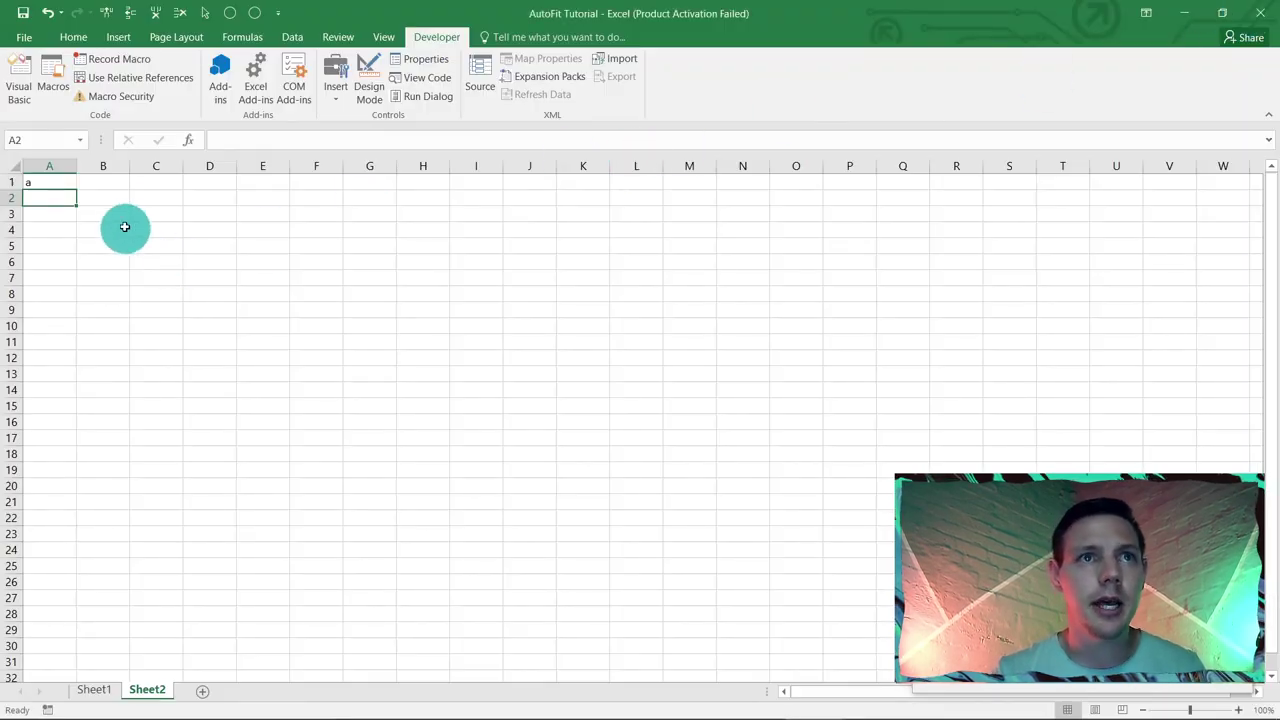
# - Enter 'a' in B2 on Sheet2 so columns A and B auto-fit to their contents
pyautogui.click(98, 208)
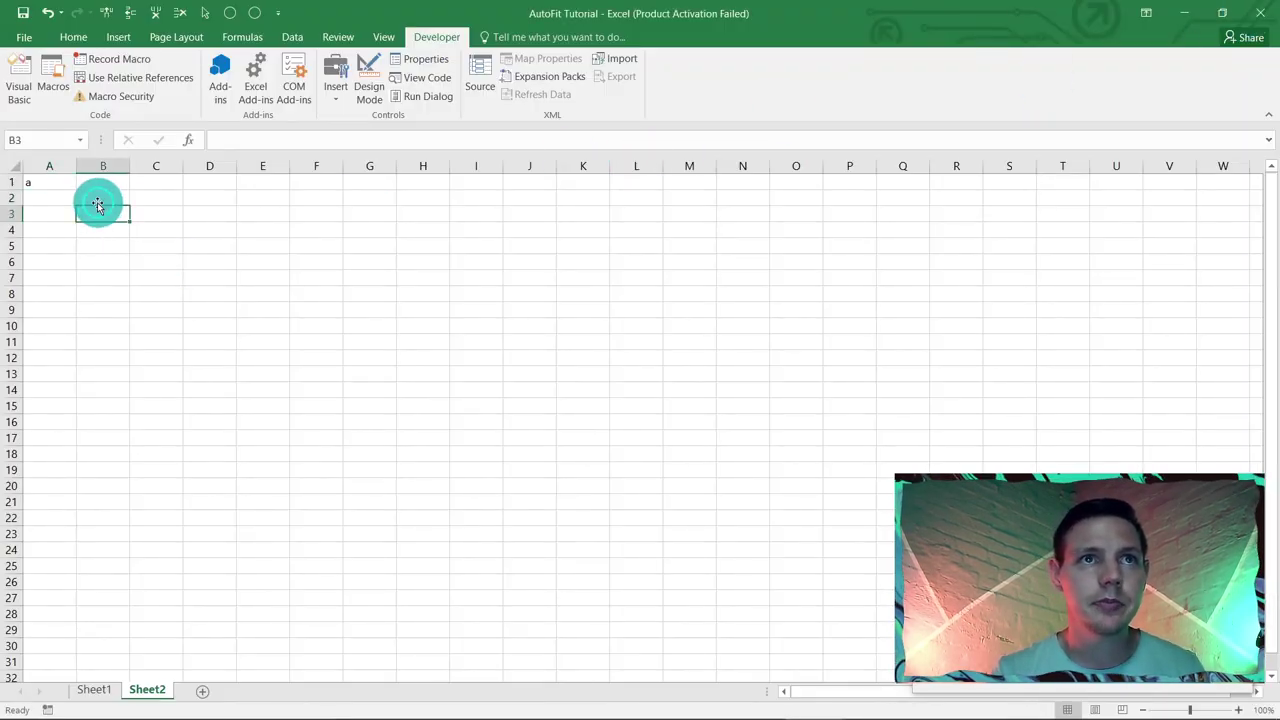
pyautogui.click(97, 199)
pyautogui.write('a')
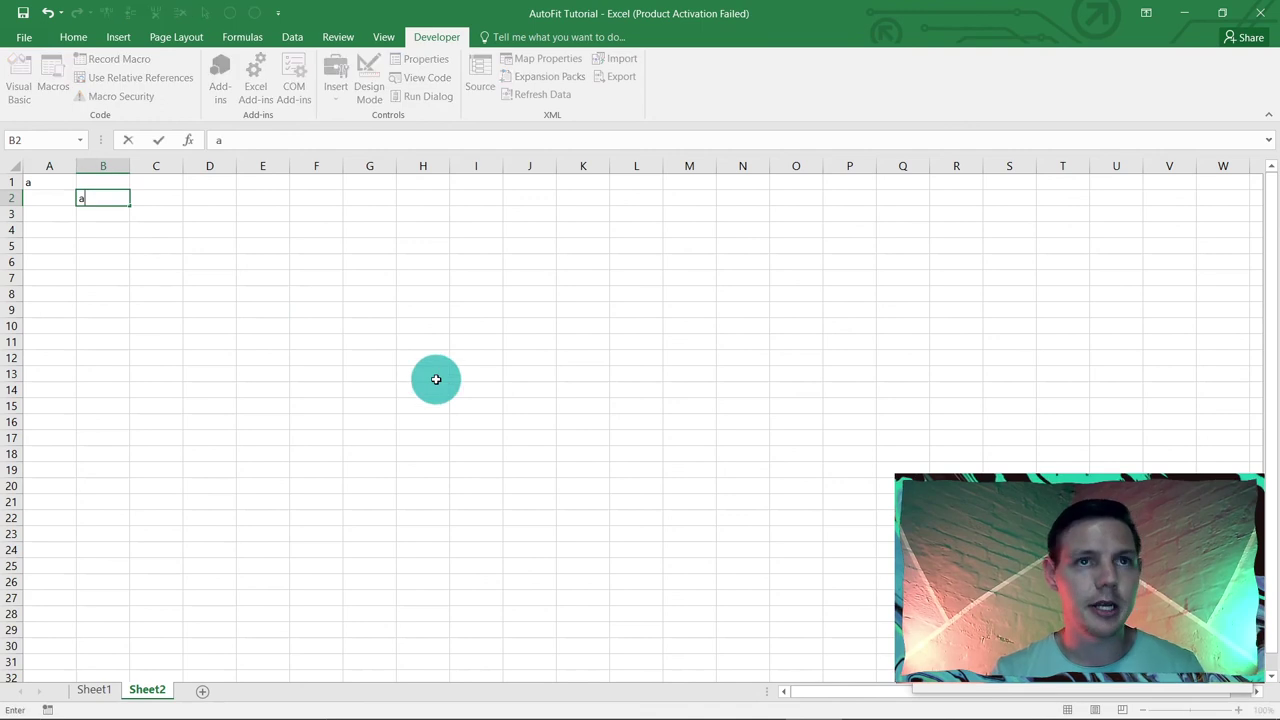
pyautogui.press('Return')
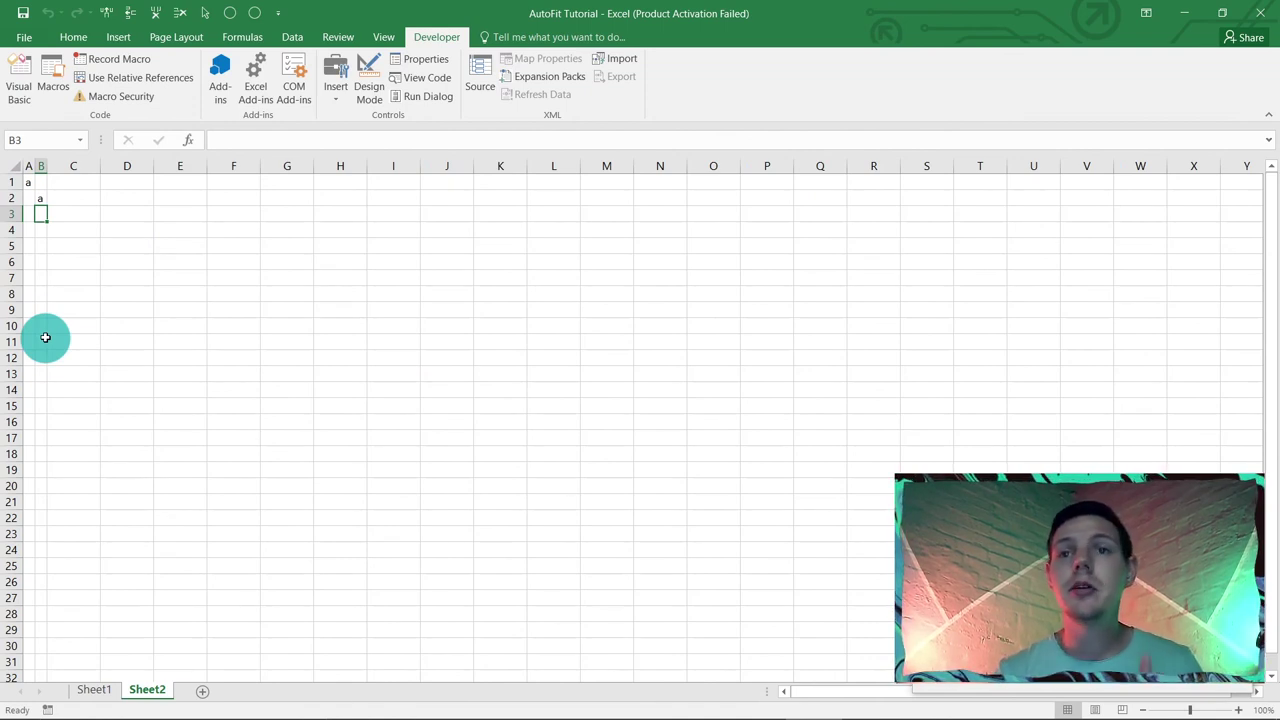
# - Start saving to the Desktop as an Excel Macro-Enabled Workbook, then cancel the save dialog
pyautogui.click(28, 40)
pyautogui.click(51, 195)
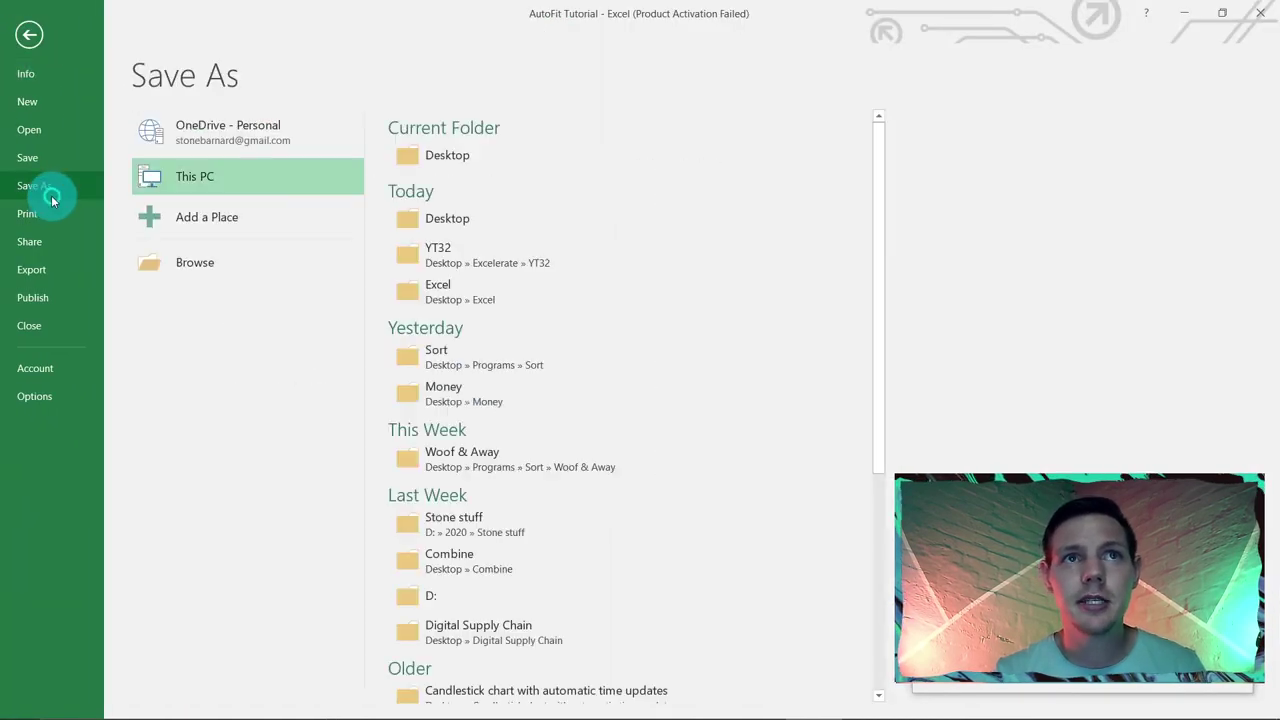
pyautogui.click(249, 184)
pyautogui.click(429, 160)
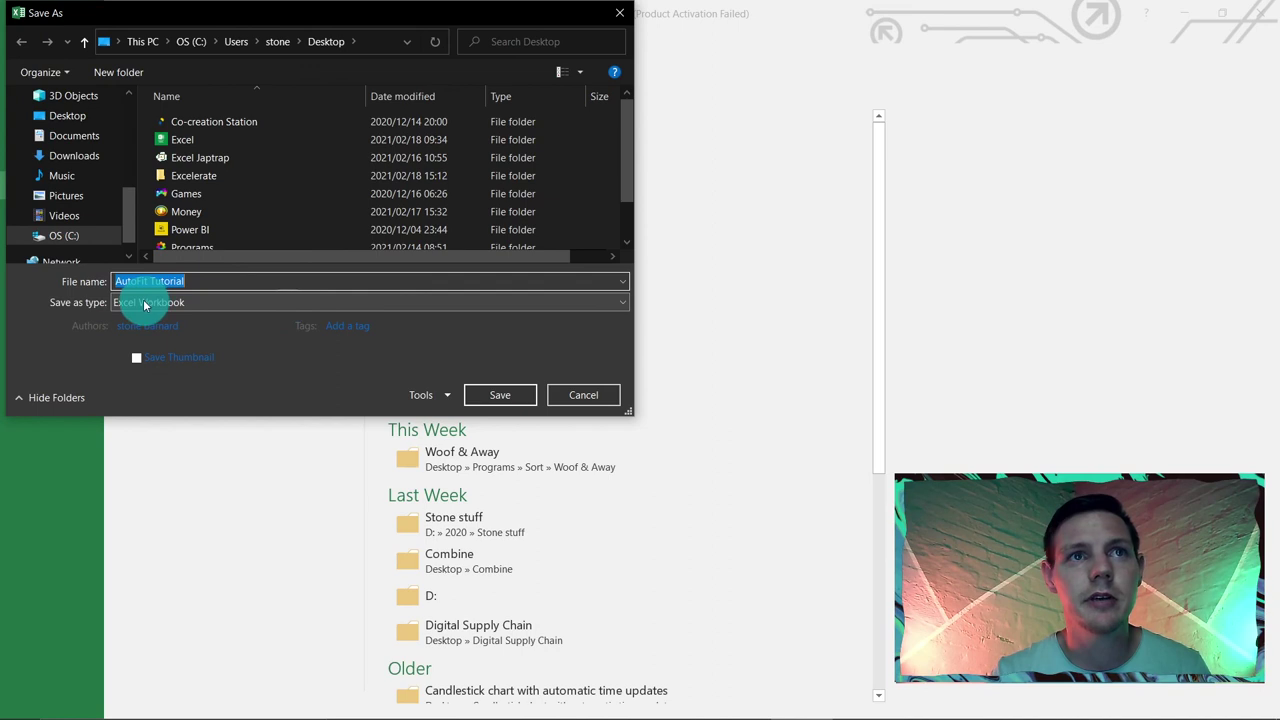
pyautogui.click(143, 303)
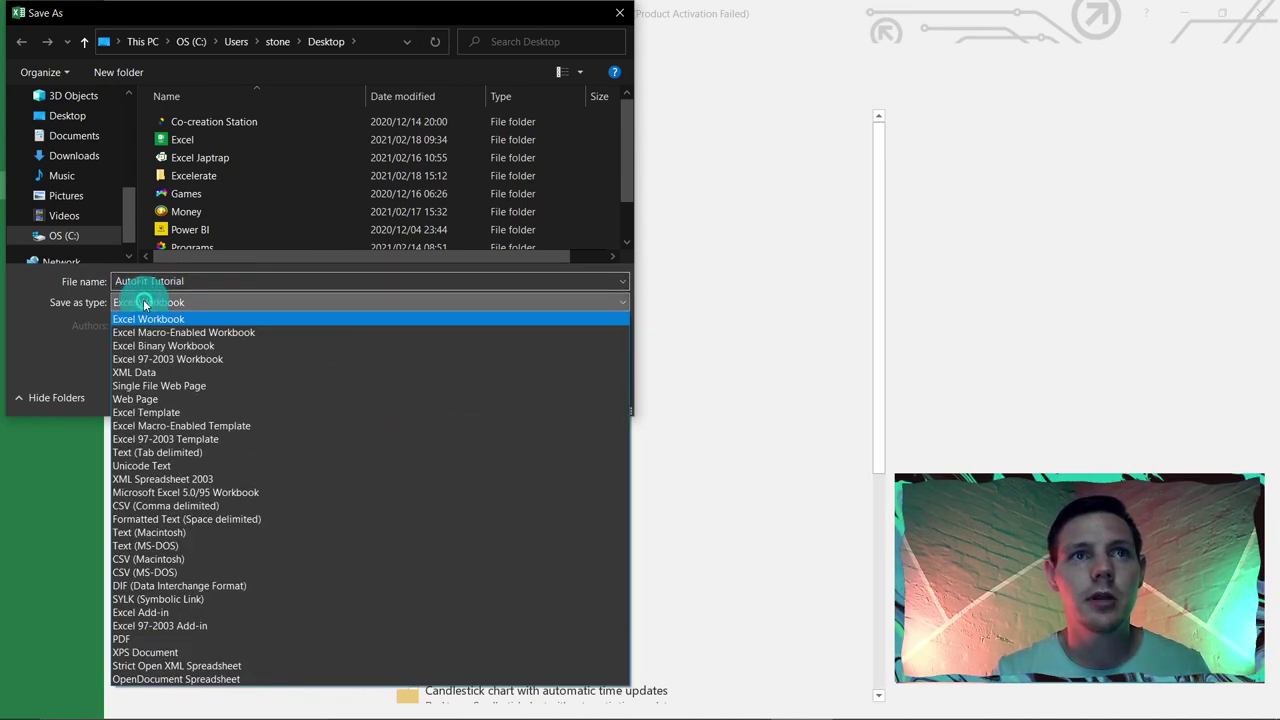
pyautogui.click(207, 334)
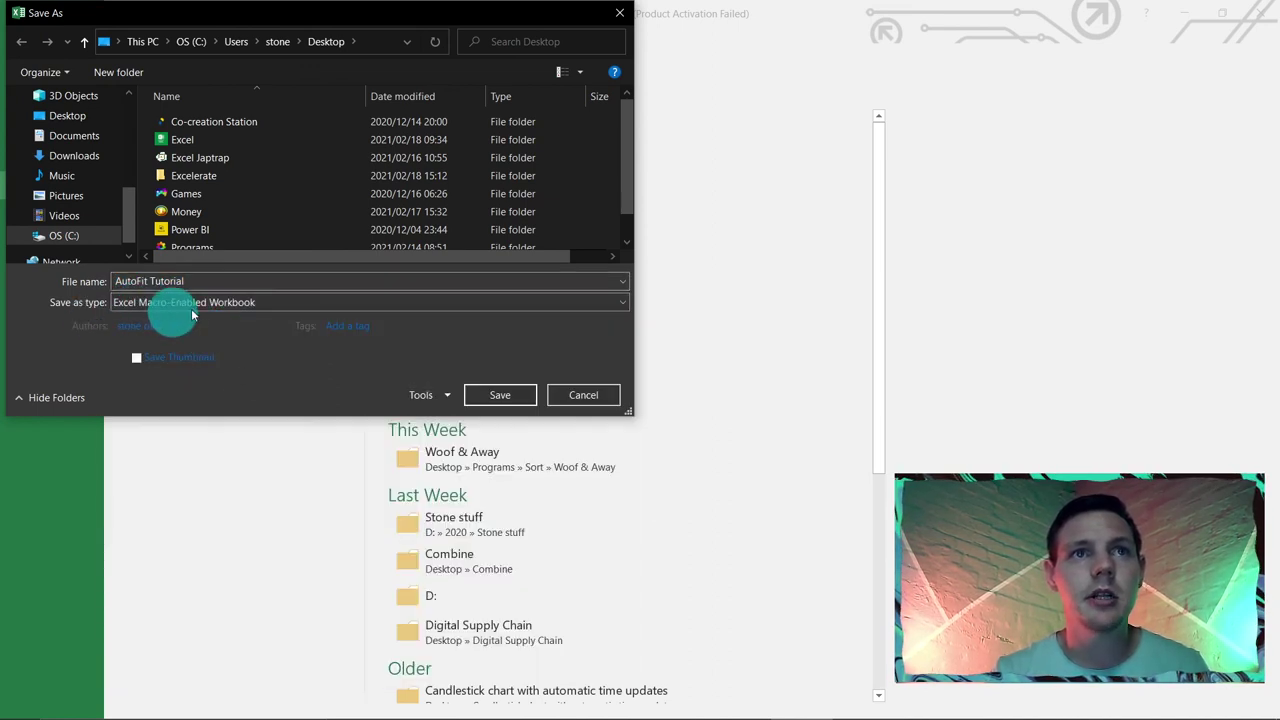
pyautogui.click(583, 395)
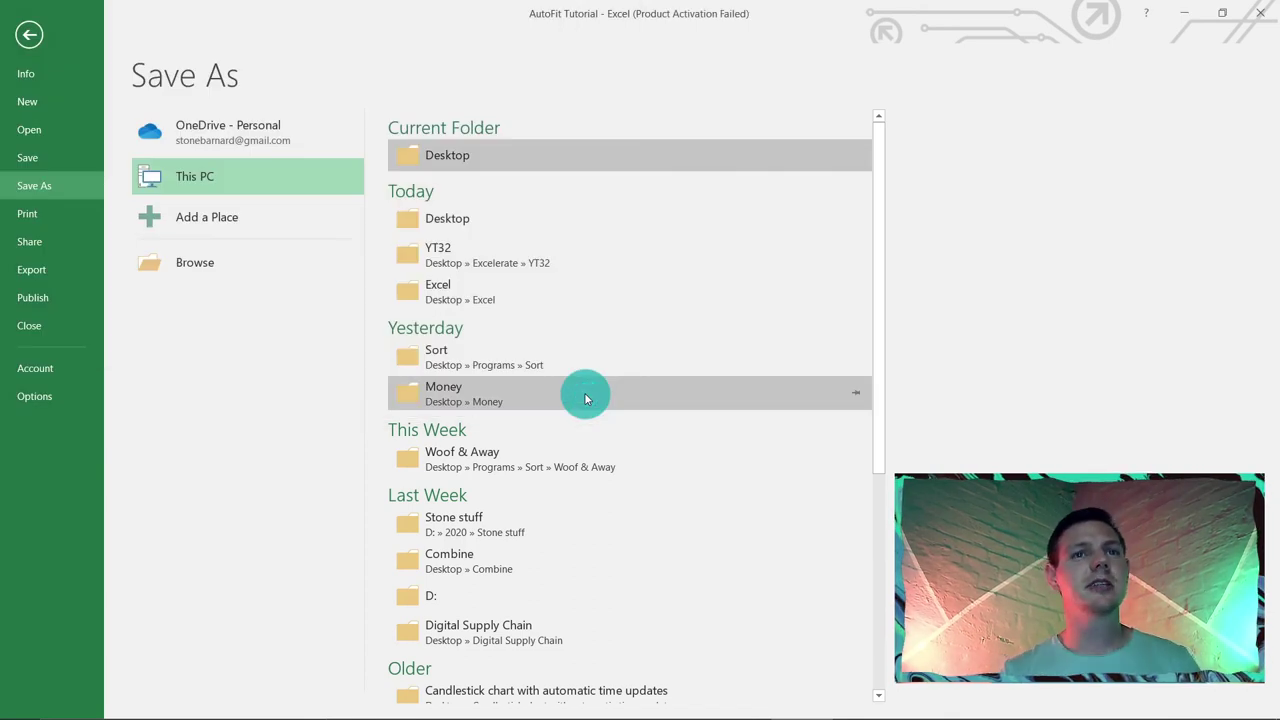